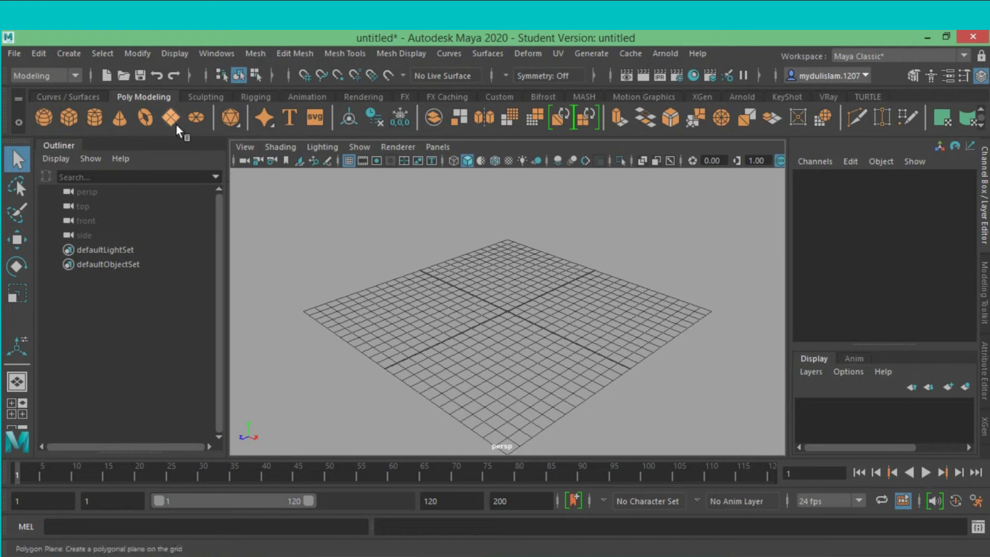
Step: Create a polygon plane and stretch it along X to Scale X 3.323
click(172, 119)
scroll(479, 353, up, 4)
scroll(480, 353, up, 3)
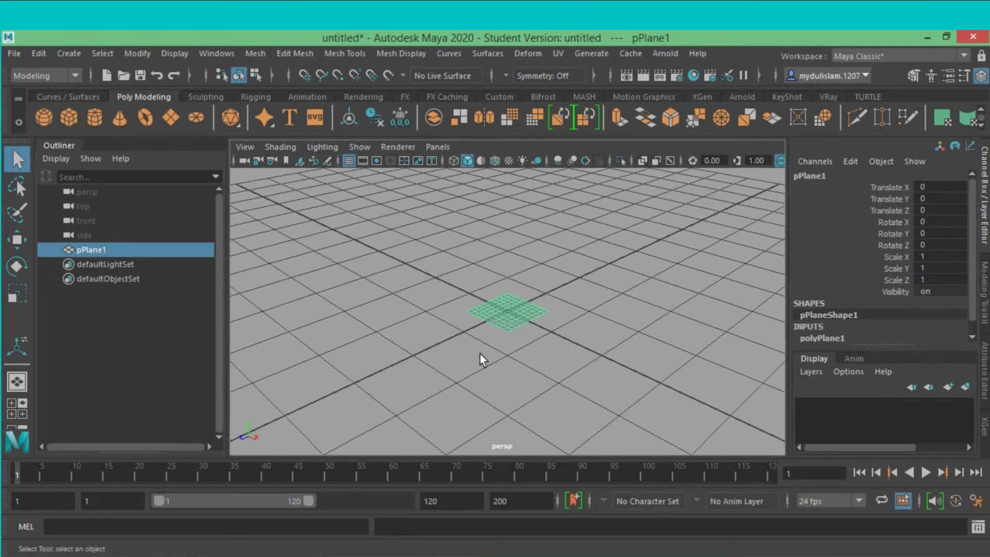
click(17, 293)
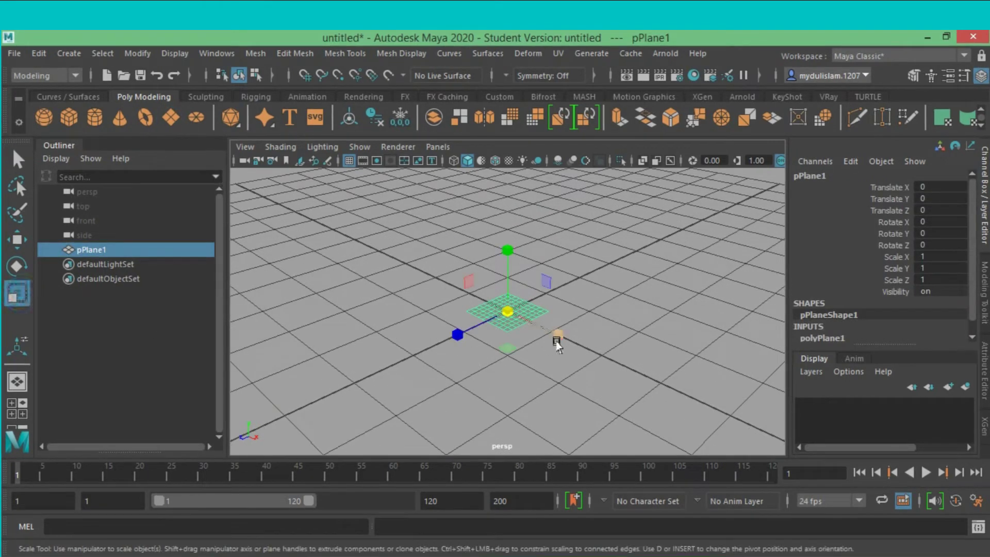
mouse_move(559, 336)
mouse_down()
mouse_move(691, 406)
mouse_move(670, 403)
mouse_up()
scroll(649, 400, down, 5)
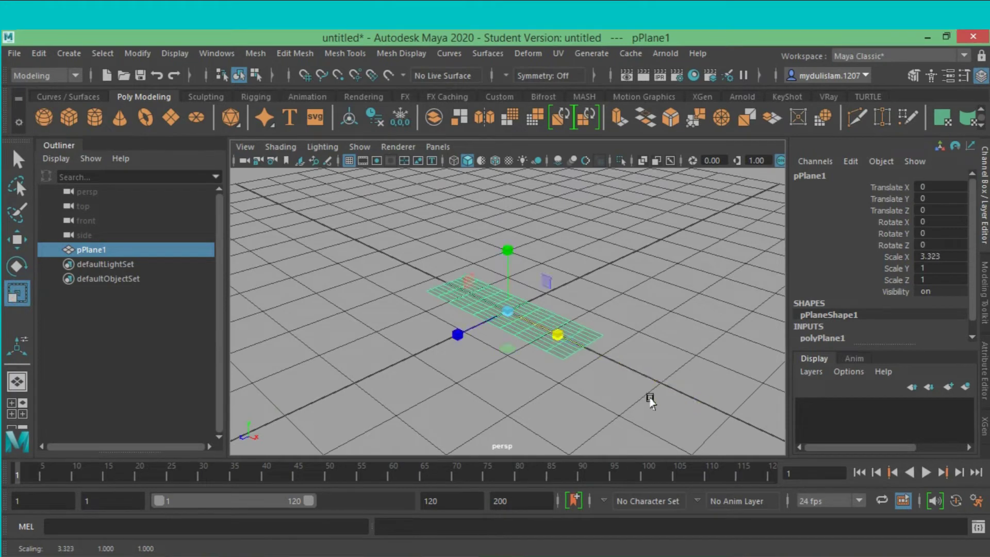
scroll(563, 380, down, 2)
Step: Stretch the plane along Z into a long strip with Scale Z 47.88
mouse_move(459, 334)
mouse_down()
mouse_move(435, 363)
mouse_move(249, 447)
mouse_up()
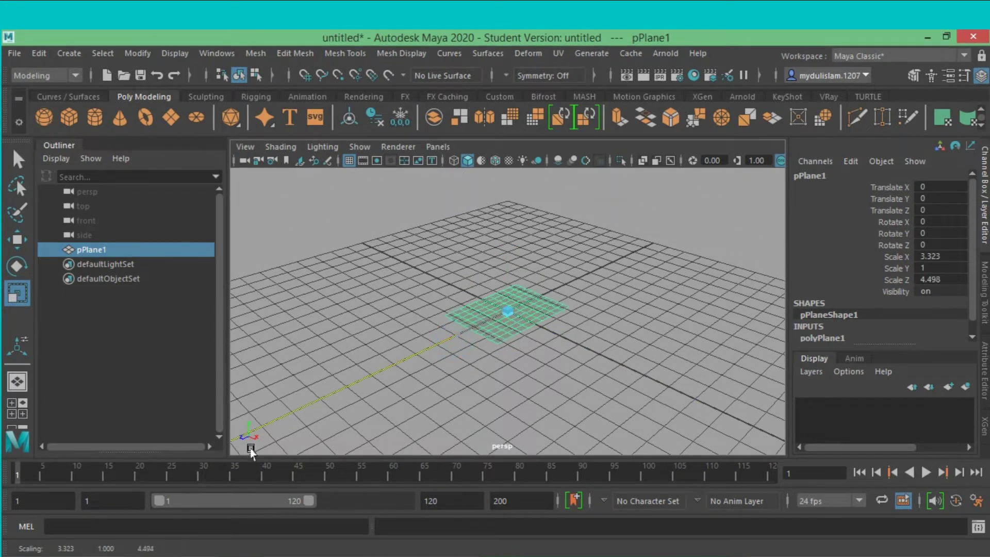
scroll(453, 340, down, 2)
mouse_move(453, 336)
mouse_down()
mouse_move(325, 428)
mouse_move(384, 400)
mouse_up()
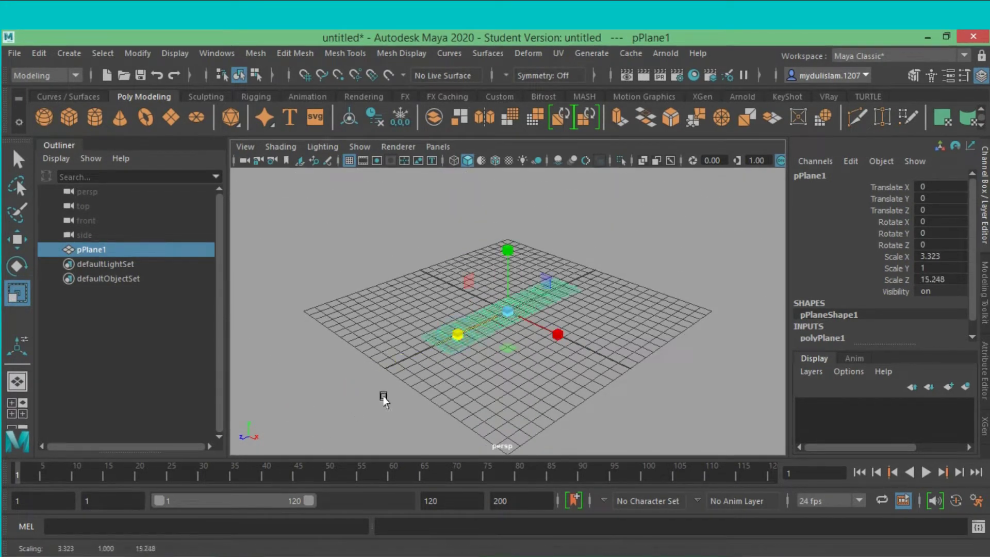
drag(463, 332, 335, 425)
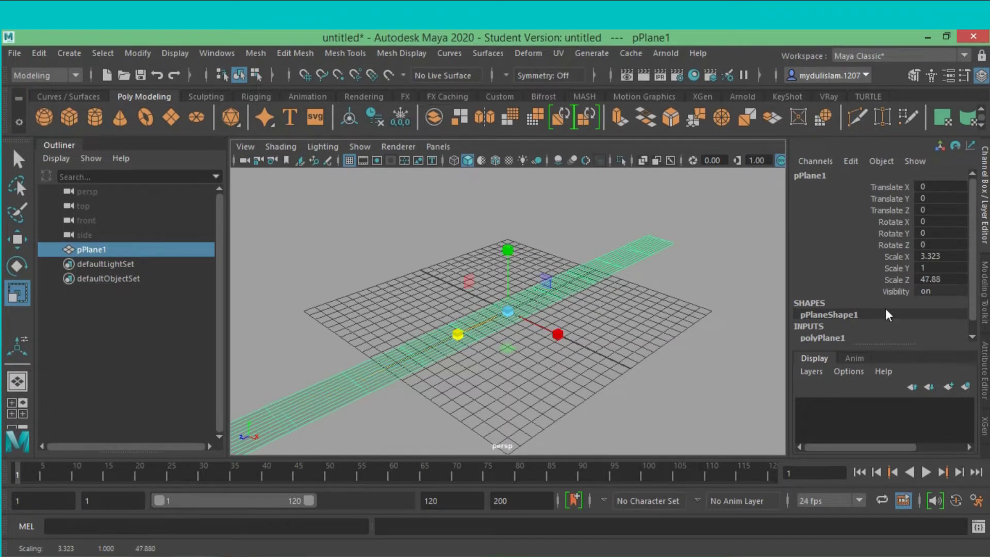
scroll(886, 308, down, 1)
click(831, 326)
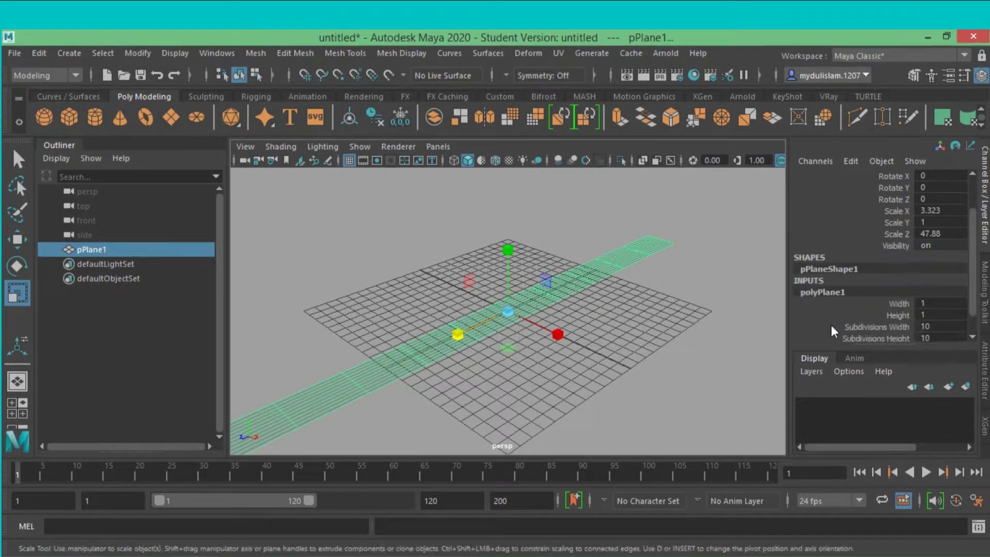
Step: Set polyPlane1's Subdivisions Height to 80 in the Channel Box
click(869, 316)
click(863, 338)
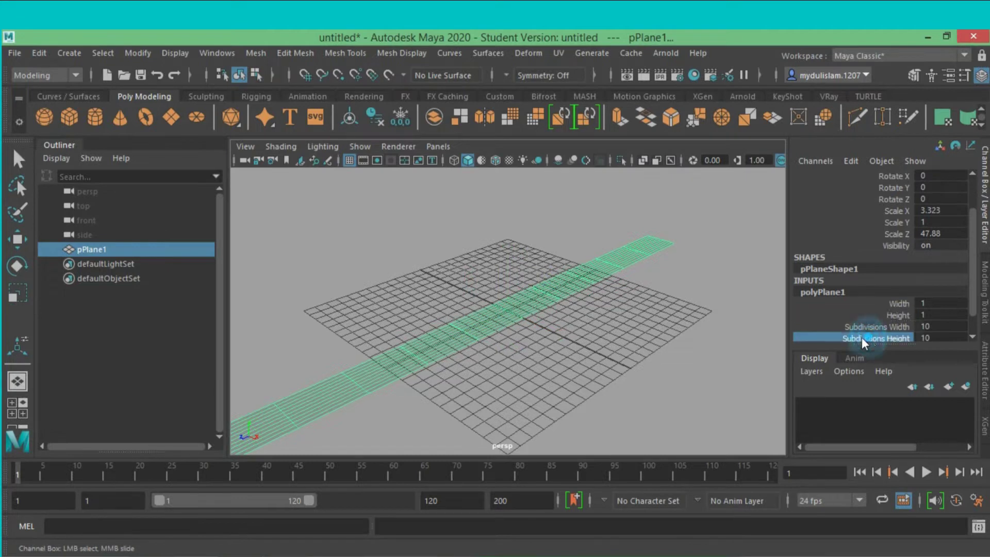
scroll(858, 335, down, 1)
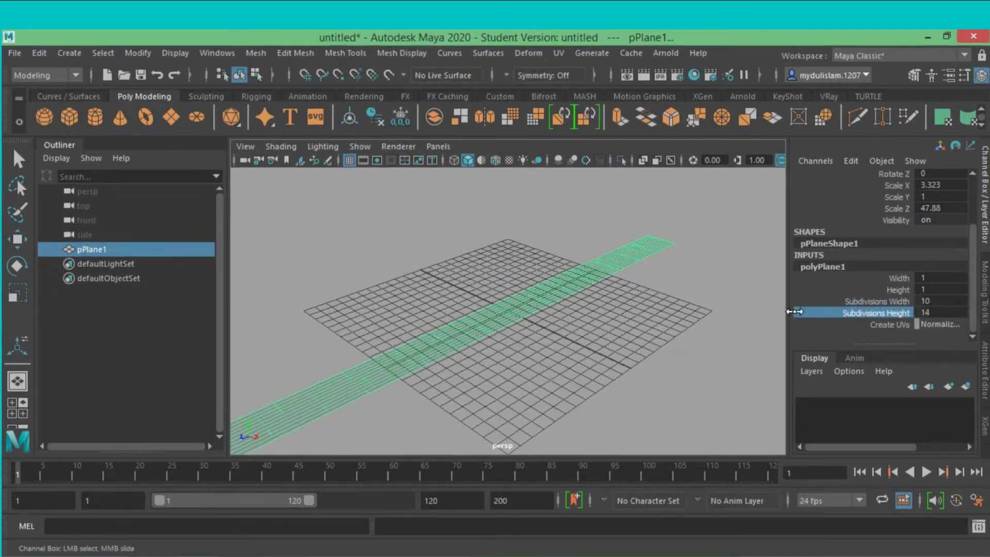
middle_drag(795, 312, 985, 307)
middle_drag(776, 318, 961, 309)
double_click(950, 311)
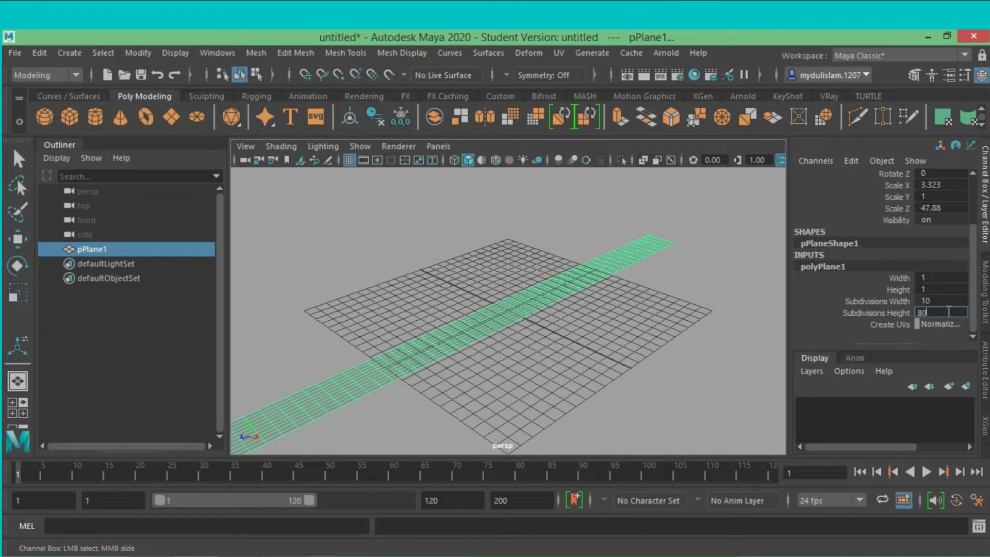
key(Return)
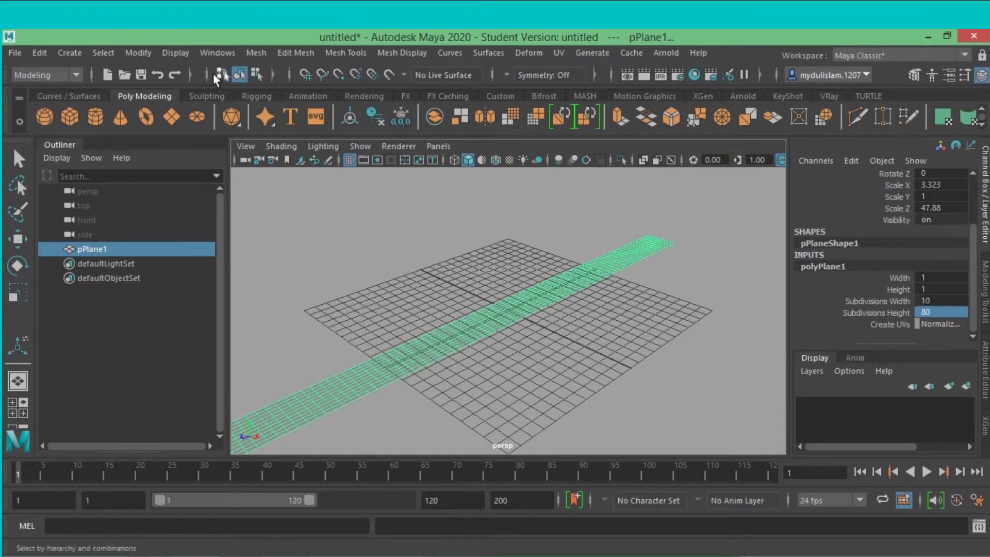
Step: Switch to the Animation menu set and open the Deform > Nonlinear > Bend options
click(81, 77)
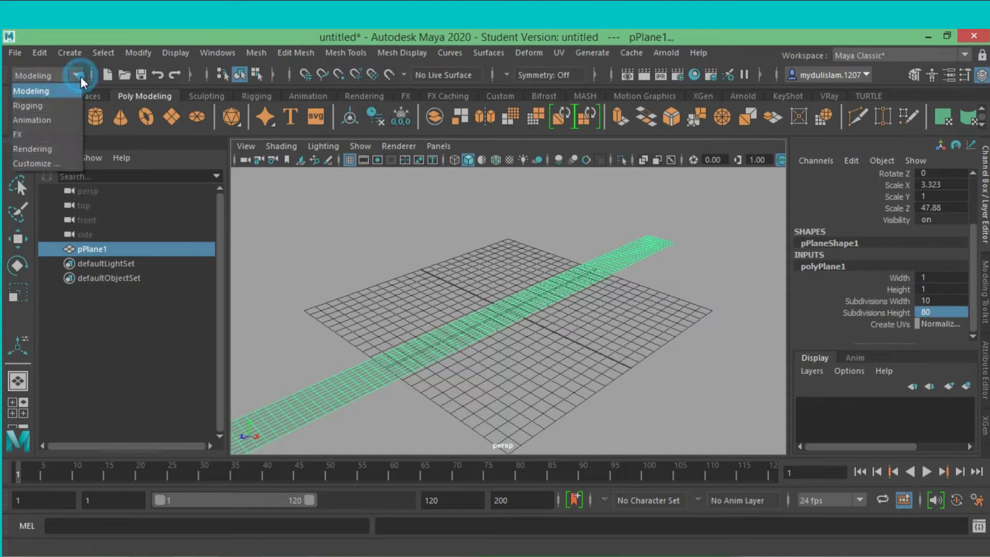
click(61, 117)
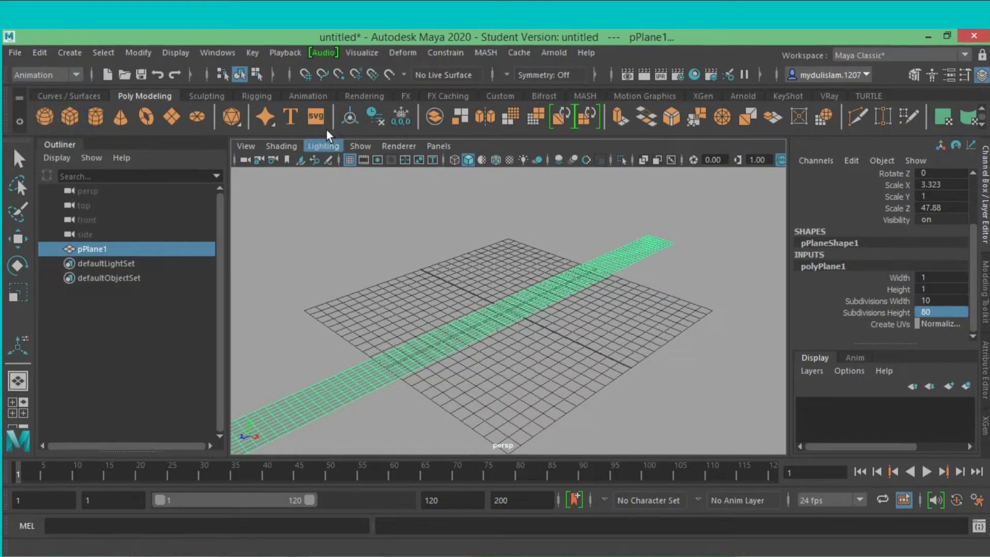
click(395, 56)
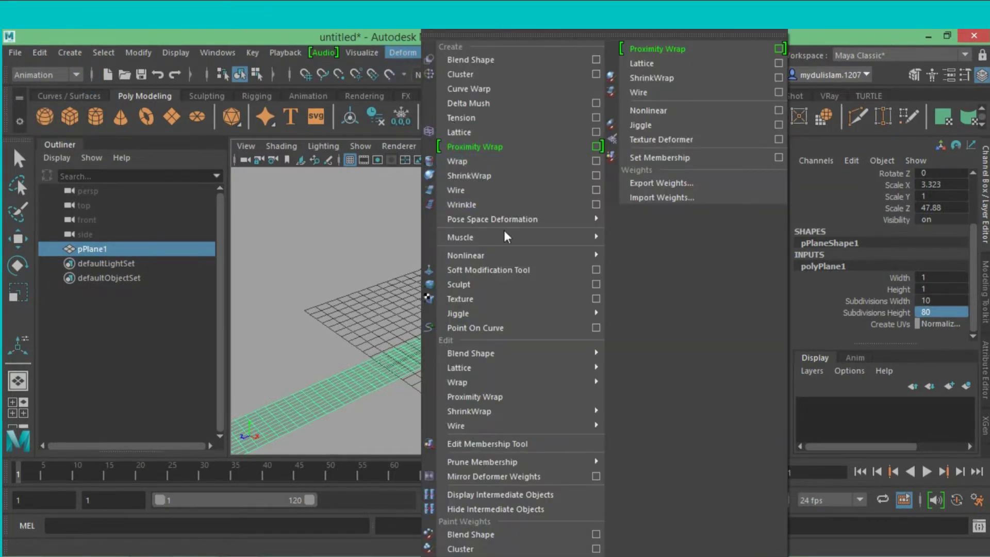
click(523, 255)
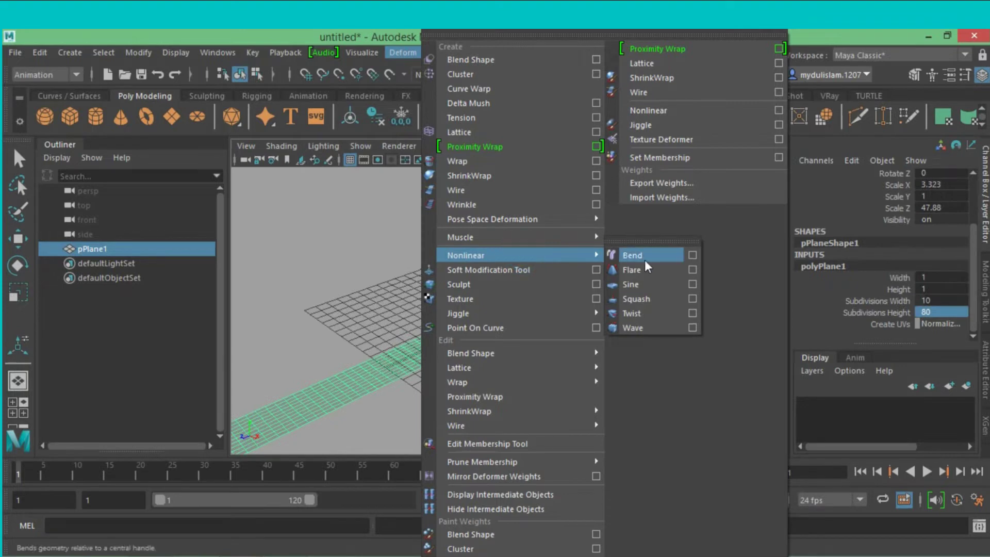
click(692, 255)
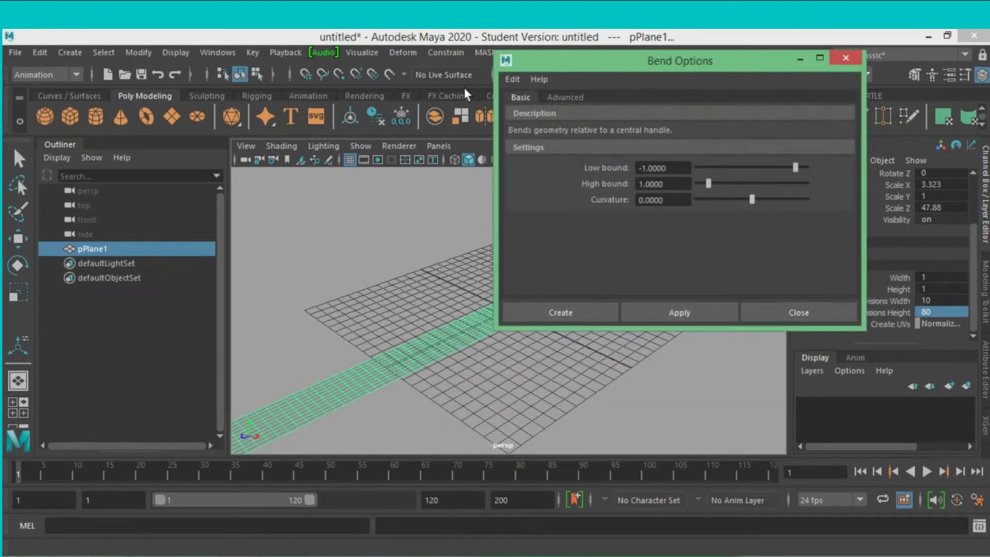
Step: Reset Bend options, then create it with Low bound 0, High bound 5, Curvature 3
click(506, 80)
click(523, 107)
double_click(678, 168)
text(0)
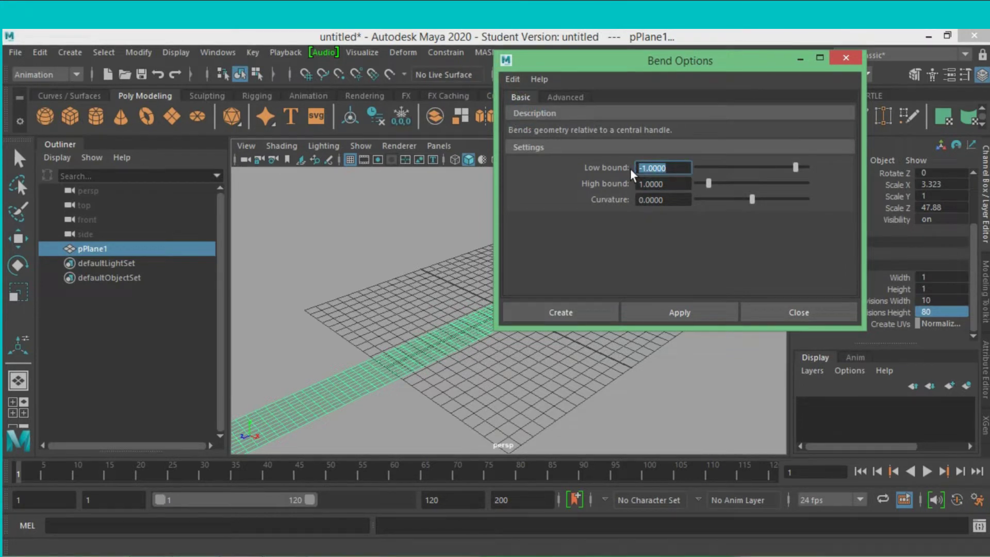
key(Return)
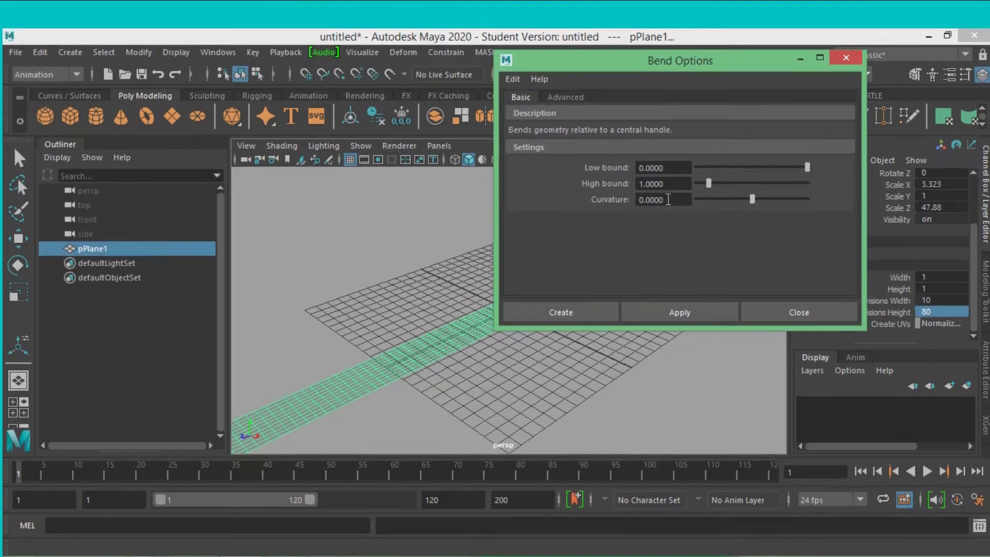
click(662, 184)
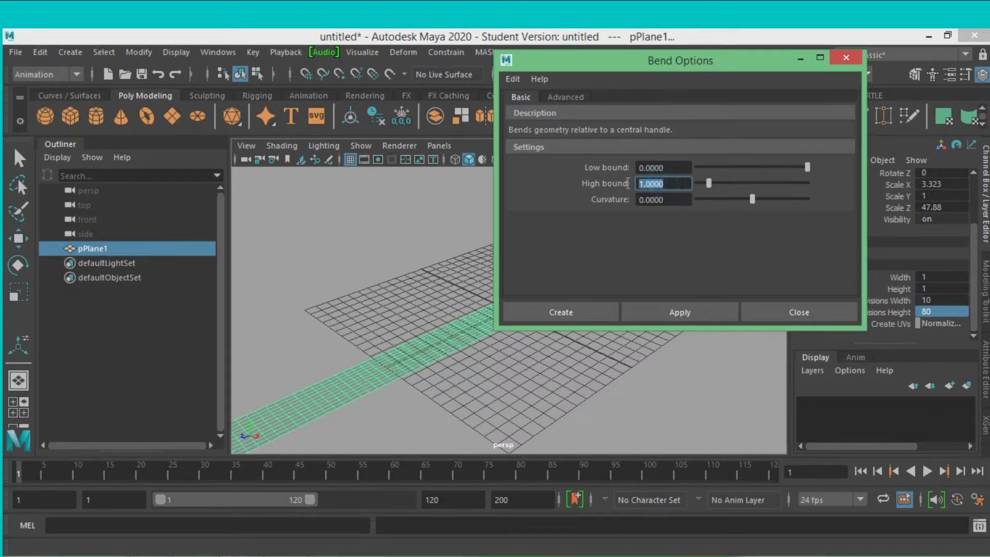
text(5)
click(663, 199)
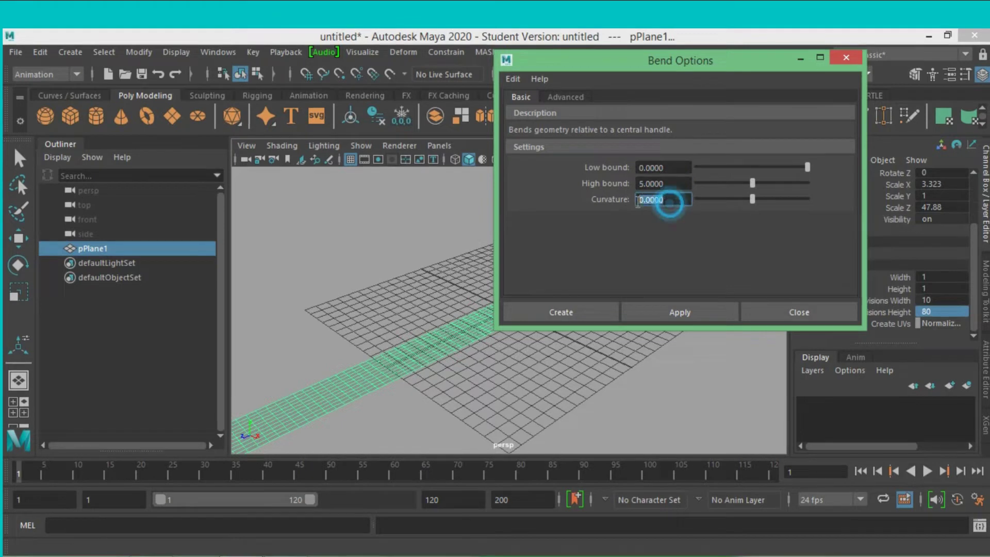
text(3)
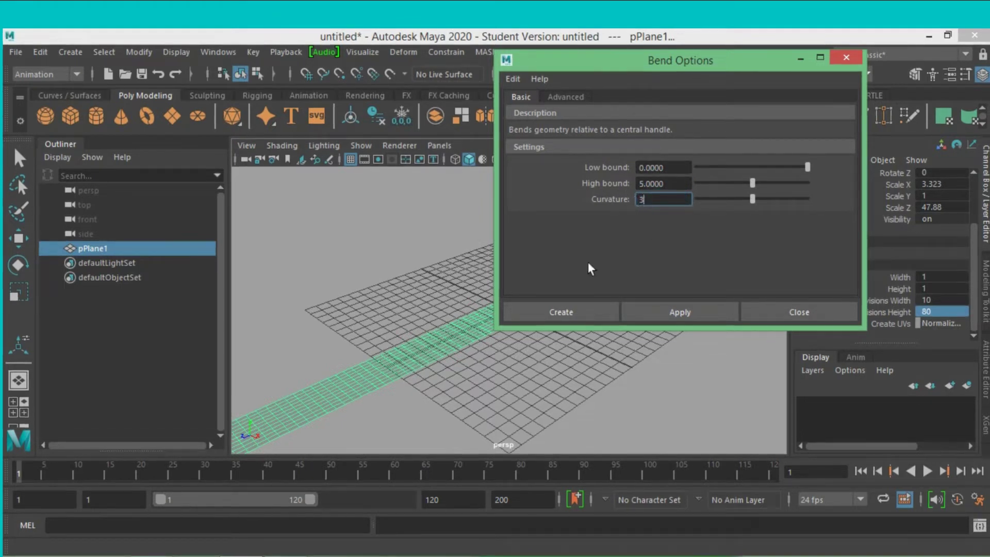
click(562, 311)
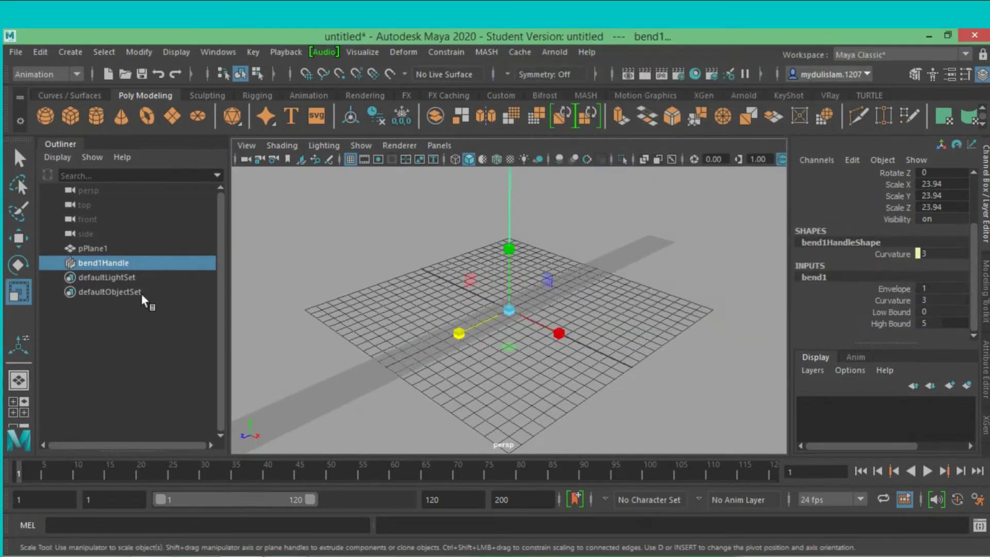
Step: Set the bend handle's Rotate X to 90 so it lies along the ribbon
click(19, 265)
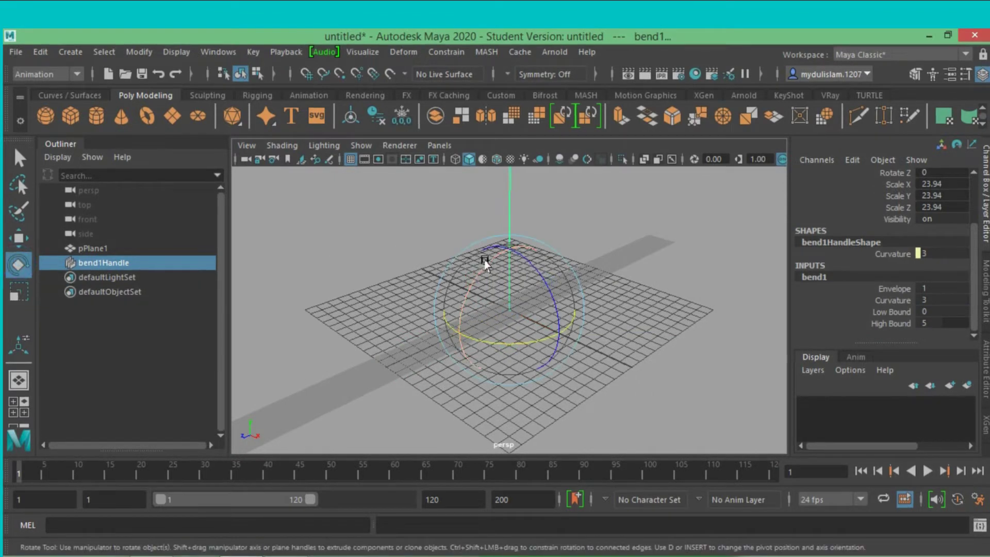
drag(482, 261, 437, 331)
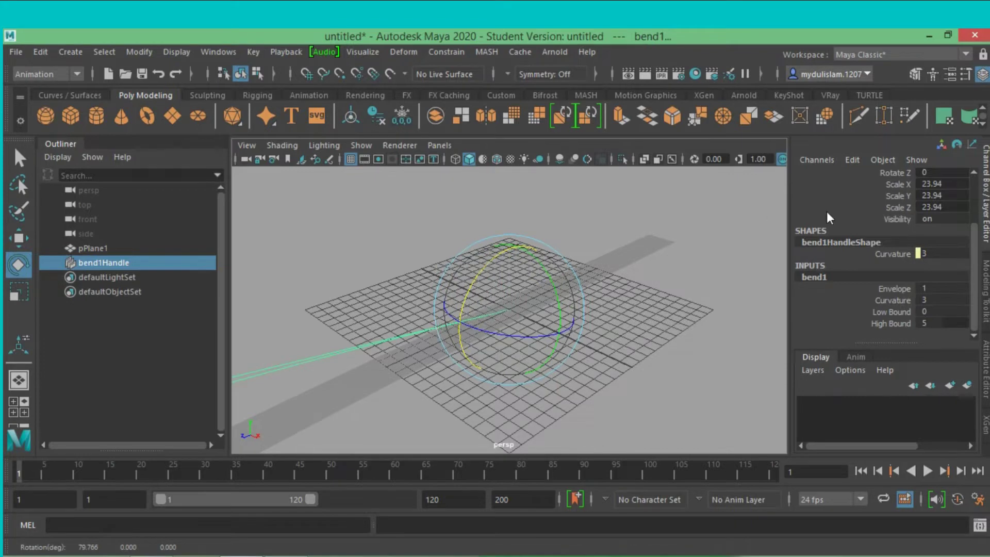
scroll(872, 199, up, 3)
double_click(943, 220)
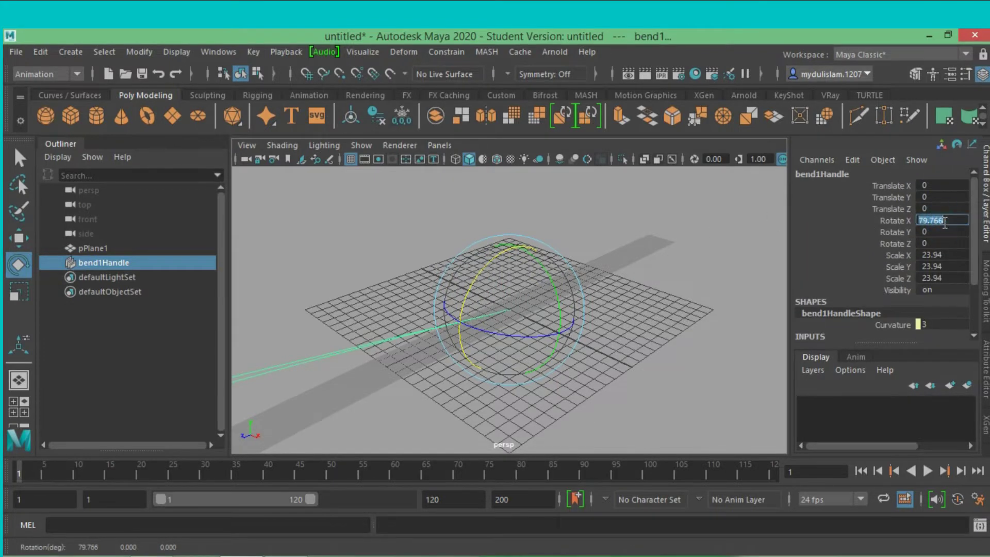
text(90)
key(Return)
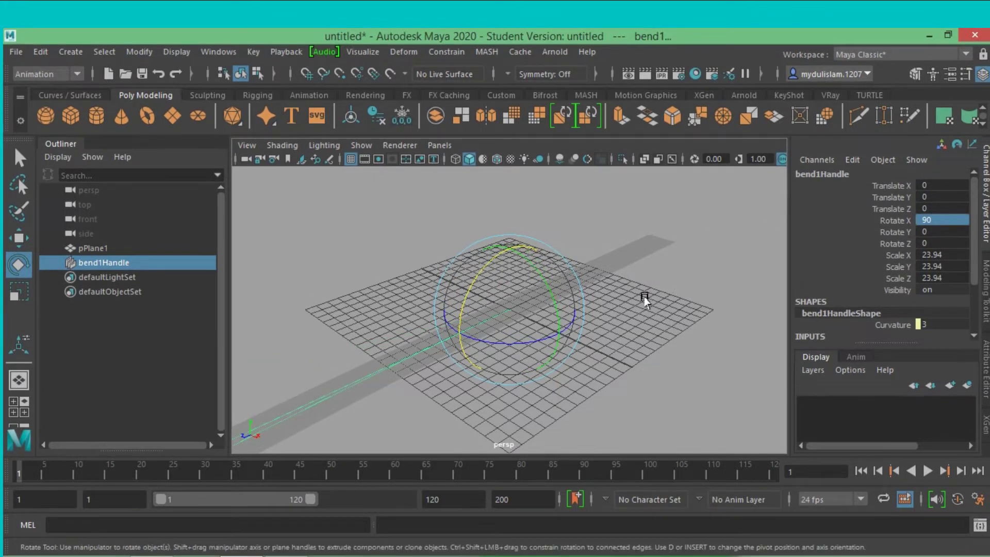
mouse_move(656, 302)
alt+mouse_down()
mouse_move(562, 303)
mouse_move(546, 290)
mouse_move(634, 316)
alt+mouse_up()
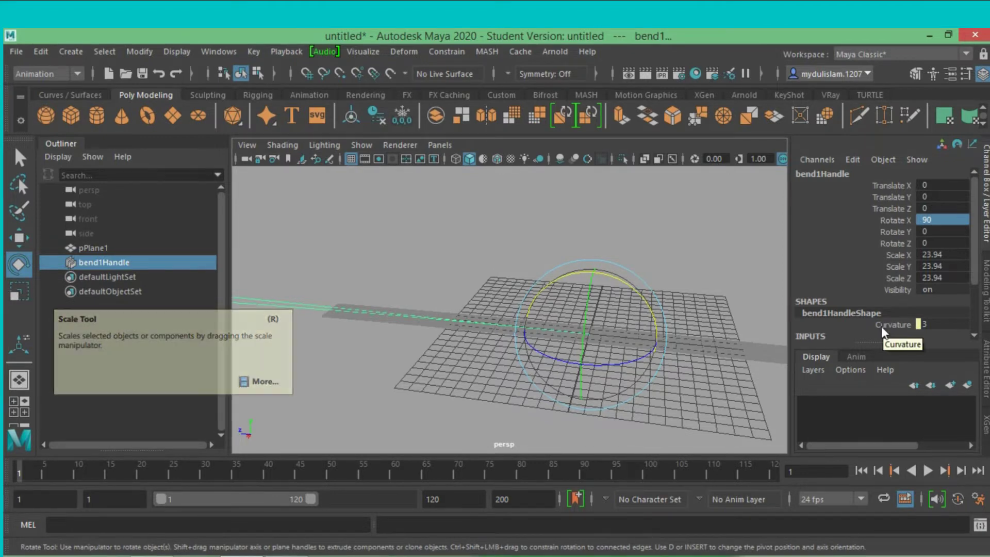
Step: Raise the bend curvature to 180
scroll(880, 329, down, 1)
scroll(879, 328, down, 1)
click(892, 305)
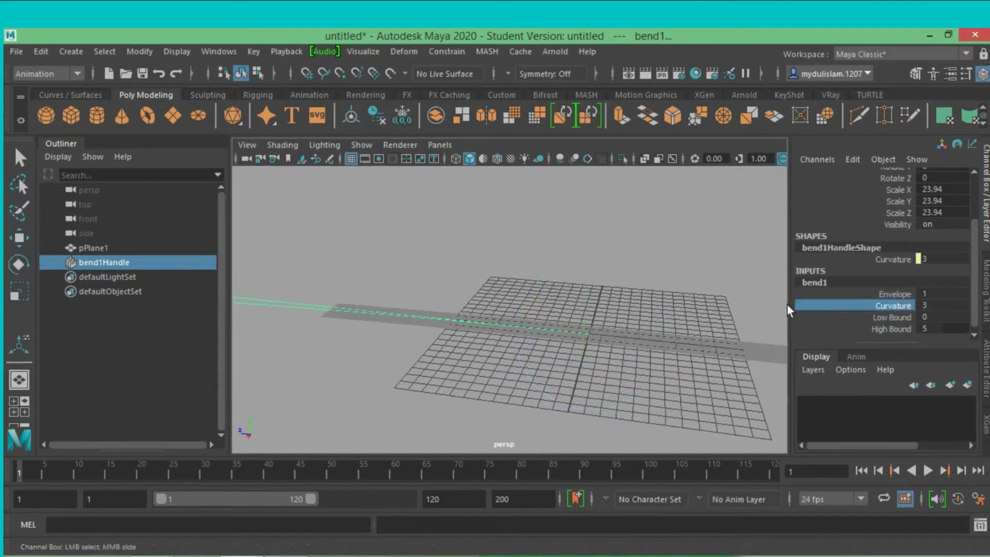
middle_drag(763, 308, 887, 293)
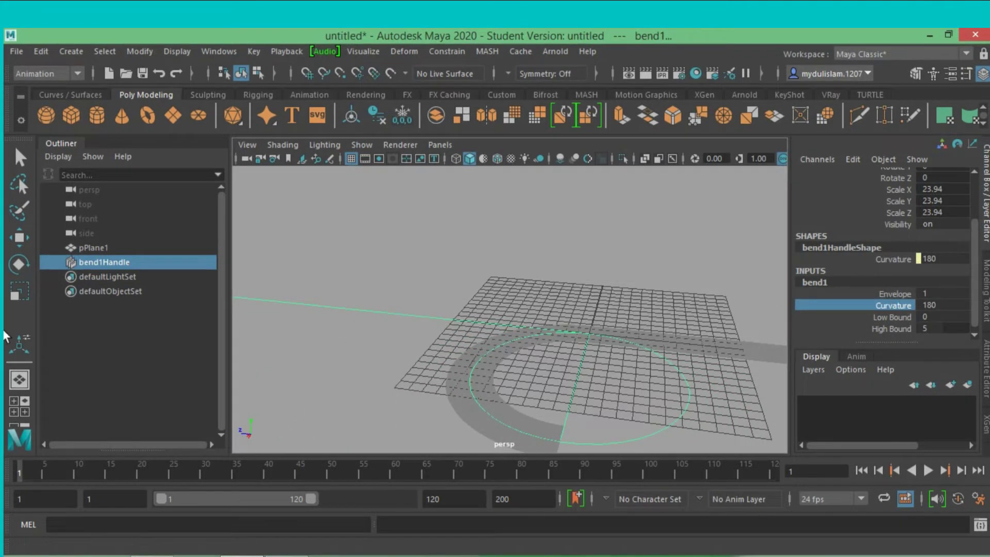
Step: Scale the bend handle down uniformly to about 17, tightening the ring
key(r)
drag(585, 334, 486, 366)
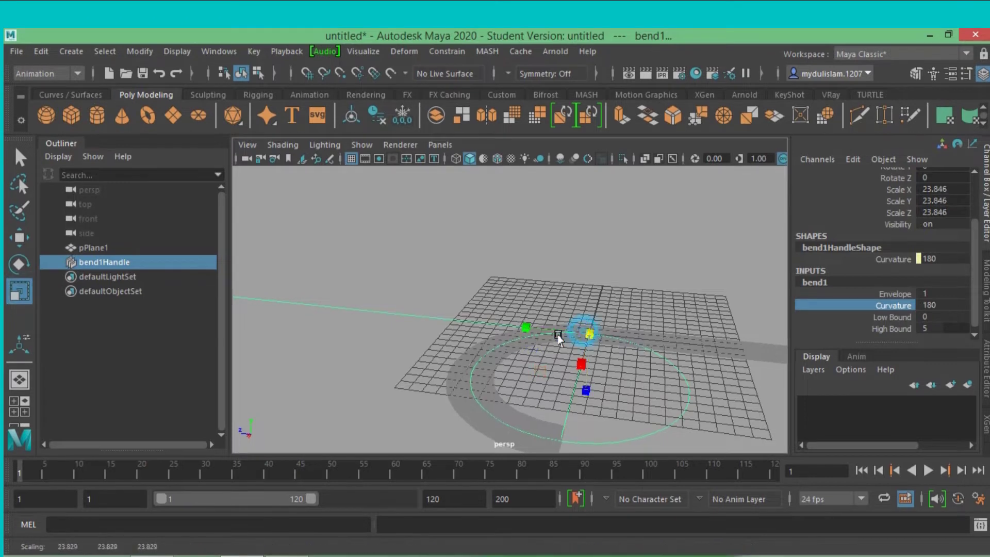
drag(590, 332, 503, 363)
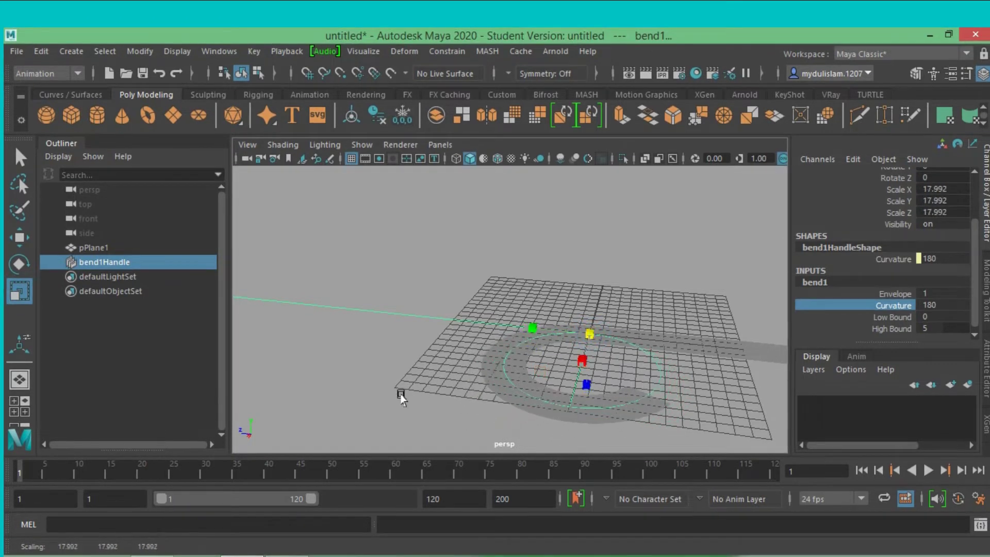
mouse_move(589, 334)
mouse_down()
mouse_move(530, 354)
mouse_move(504, 380)
mouse_up()
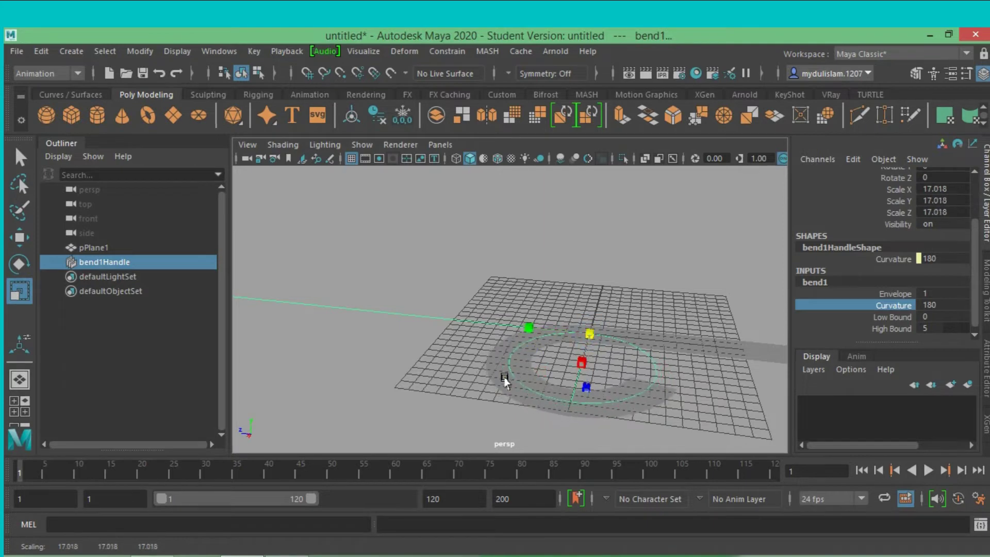
click(681, 340)
Step: Assign a new Lambert material to the ribbon and map a Ramp texture to its colour
right_click(682, 340)
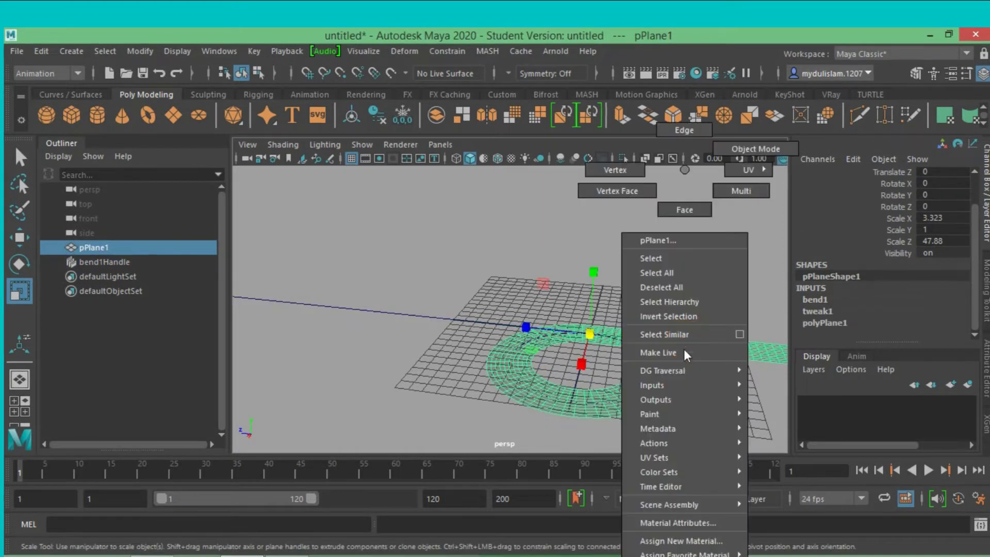
click(705, 542)
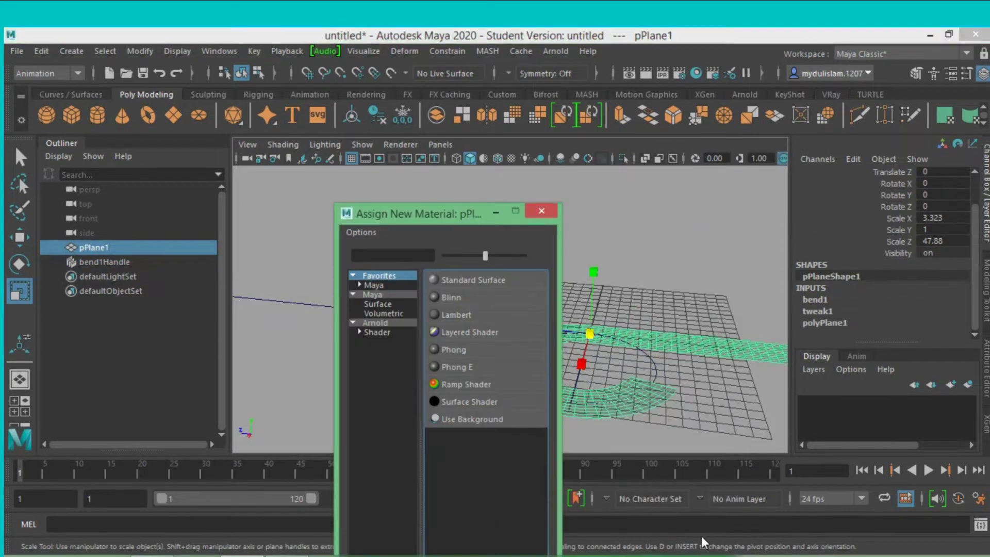
click(452, 314)
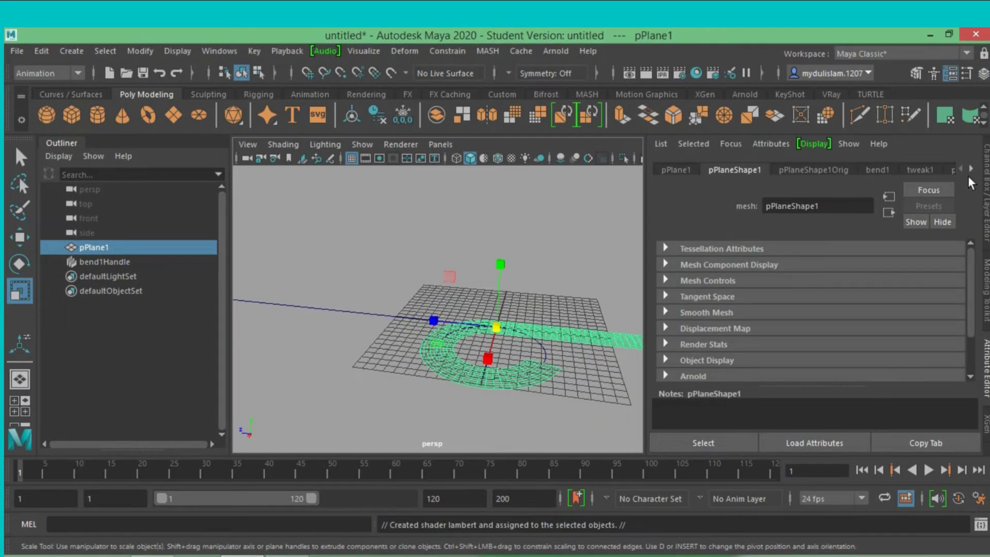
click(972, 172)
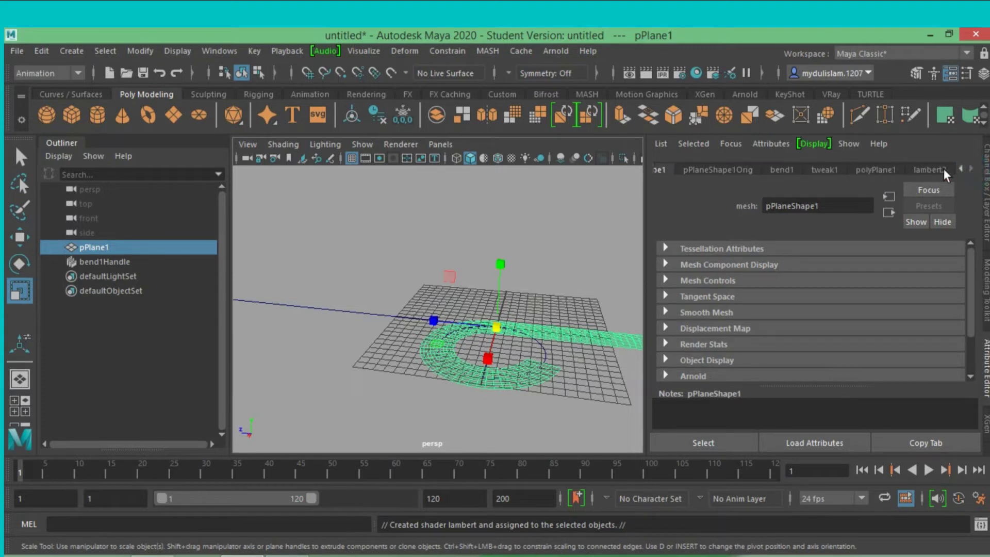
click(939, 169)
click(947, 332)
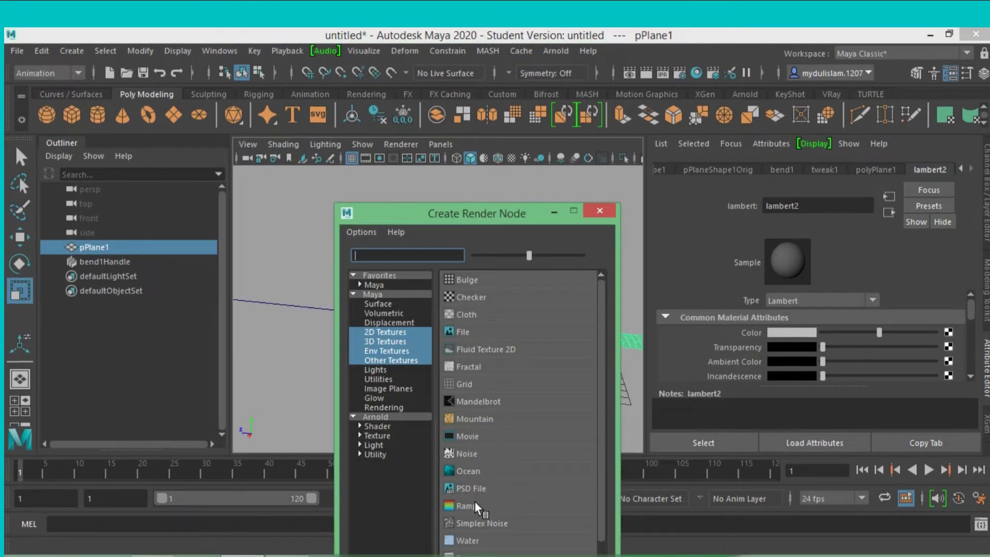
click(475, 504)
Step: Change the ramp's black start colour to a pale salmon orange
scroll(722, 361, down, 2)
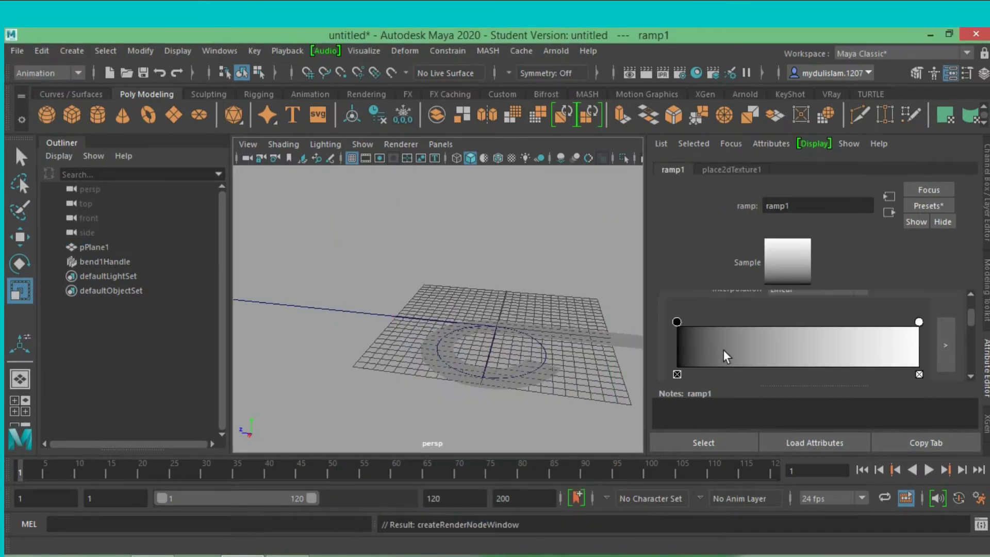
click(676, 323)
scroll(674, 322, down, 1)
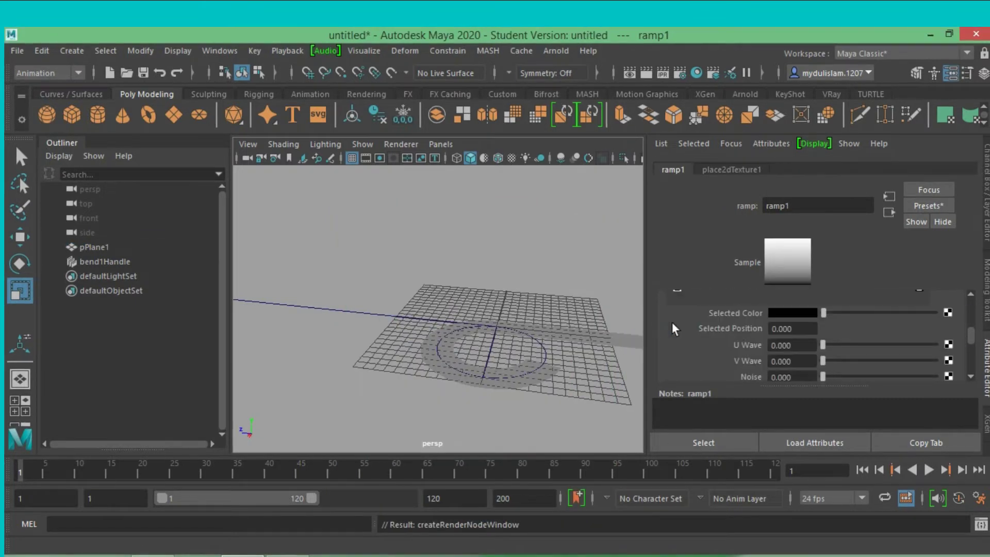
click(782, 312)
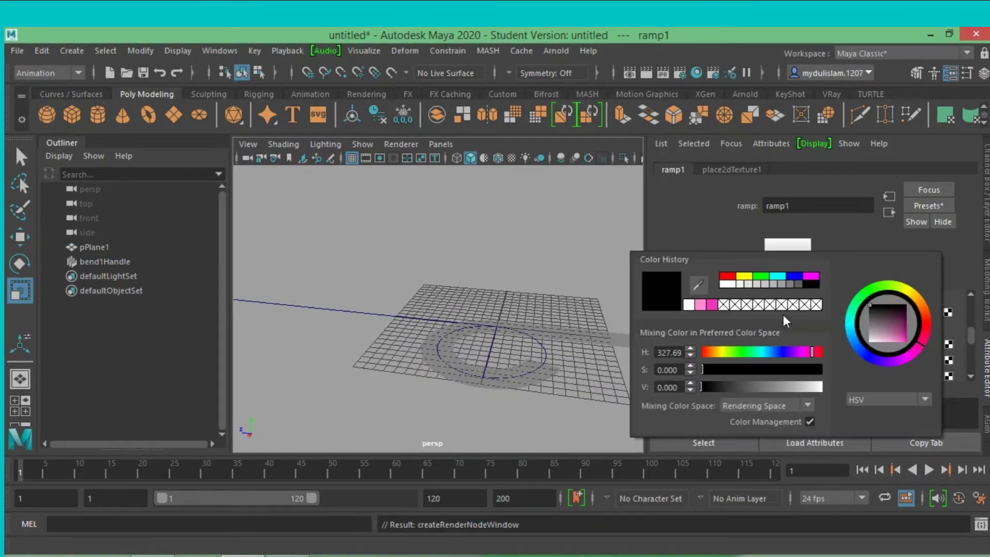
click(707, 351)
click(788, 370)
click(809, 388)
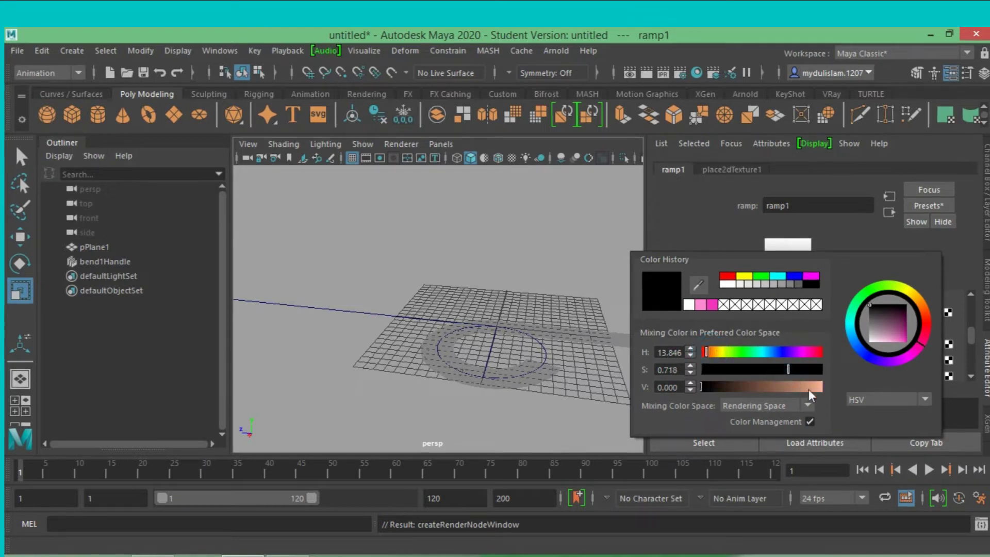
drag(809, 389, 816, 387)
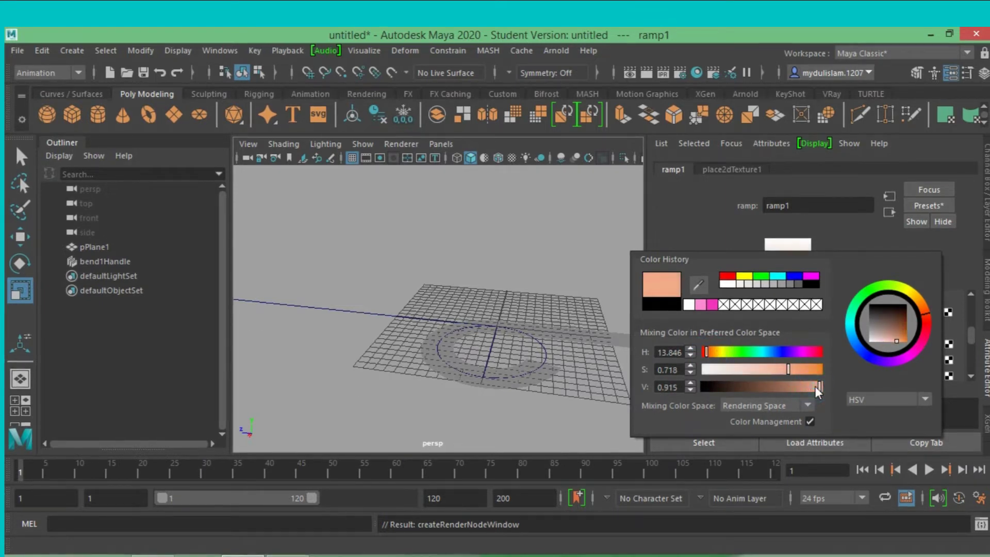
scroll(784, 337, up, 2)
scroll(785, 337, up, 2)
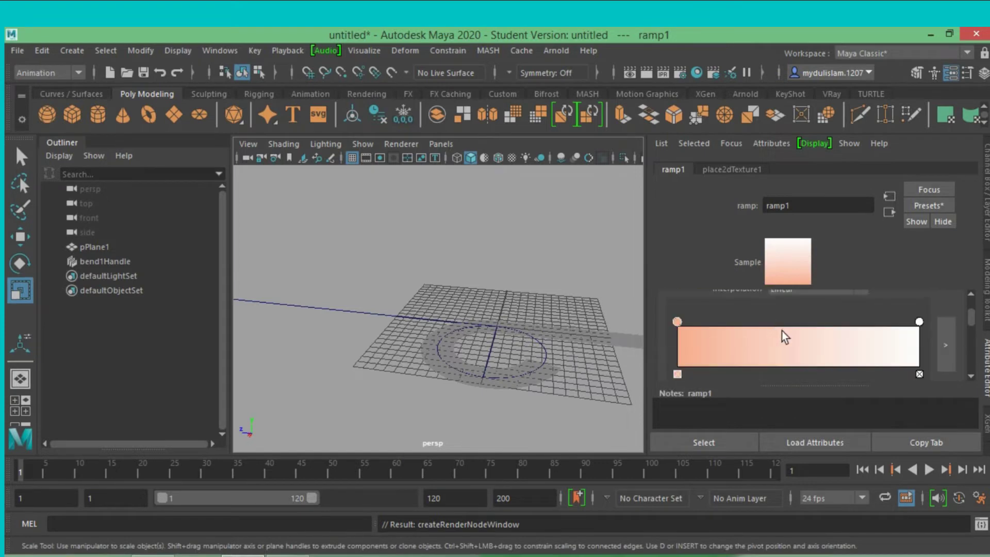
Step: Make the ramp's end colour saturated red and turn on textured viewport display
click(920, 323)
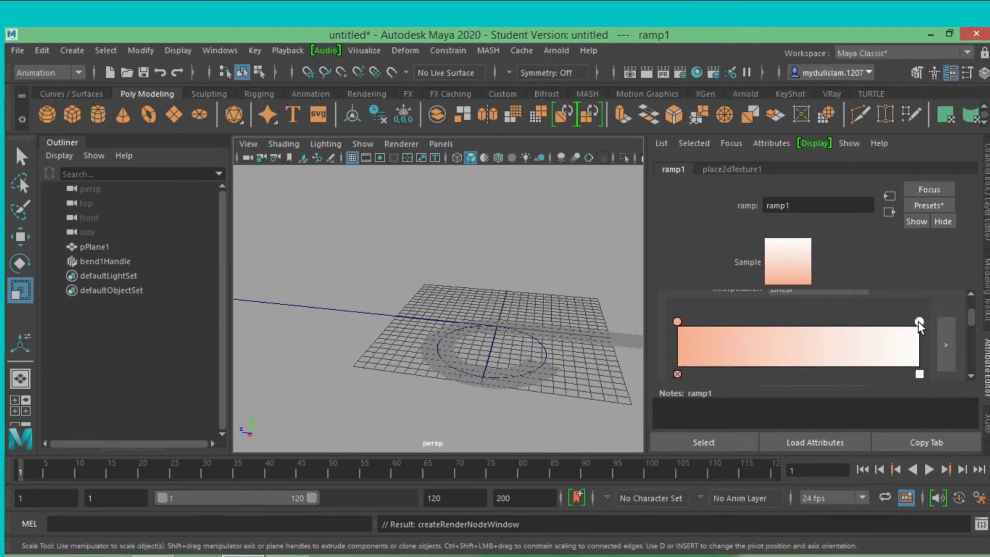
scroll(807, 372, down, 2)
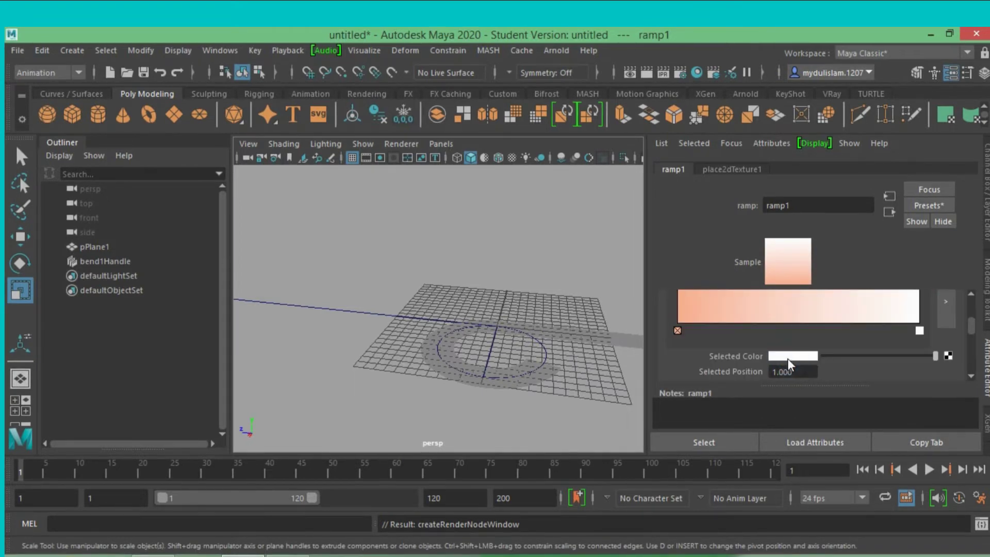
click(787, 355)
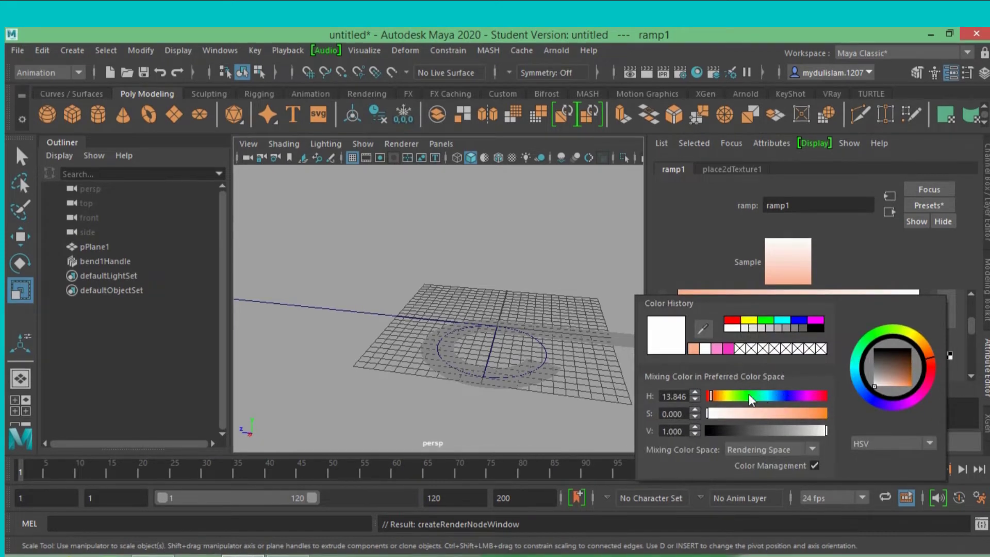
drag(804, 414, 828, 417)
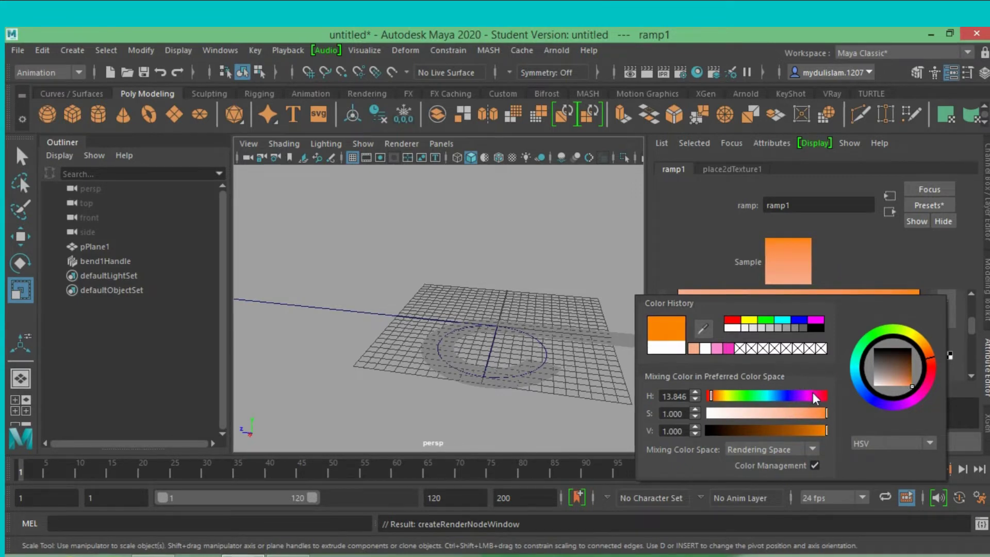
drag(815, 398, 824, 398)
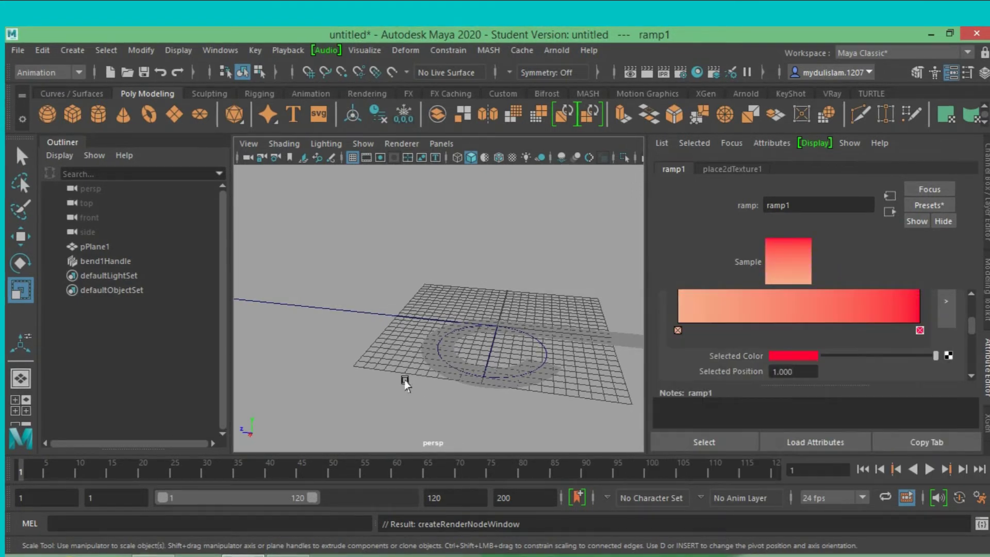
click(510, 158)
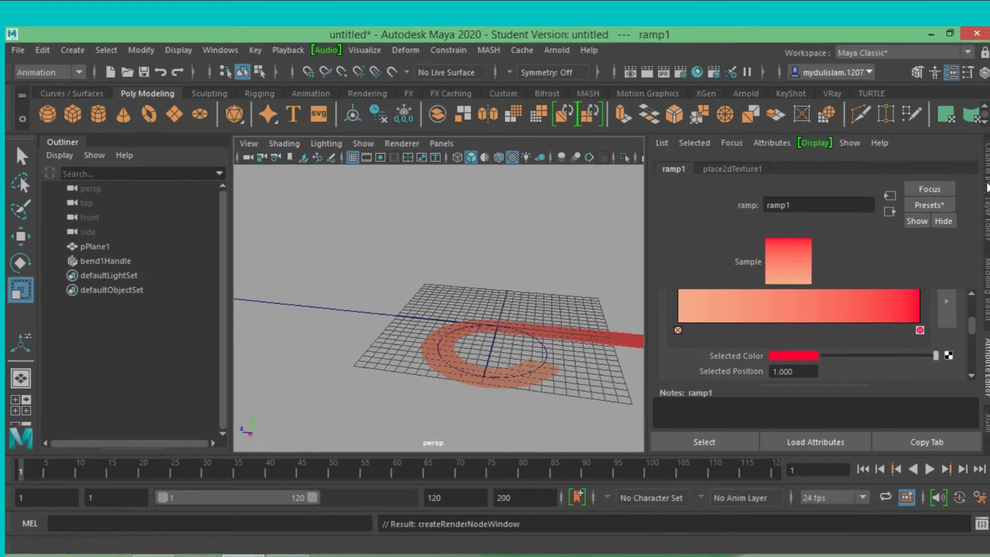
Step: Select the bend handle and shrink it to scale 14.779
click(985, 185)
click(428, 314)
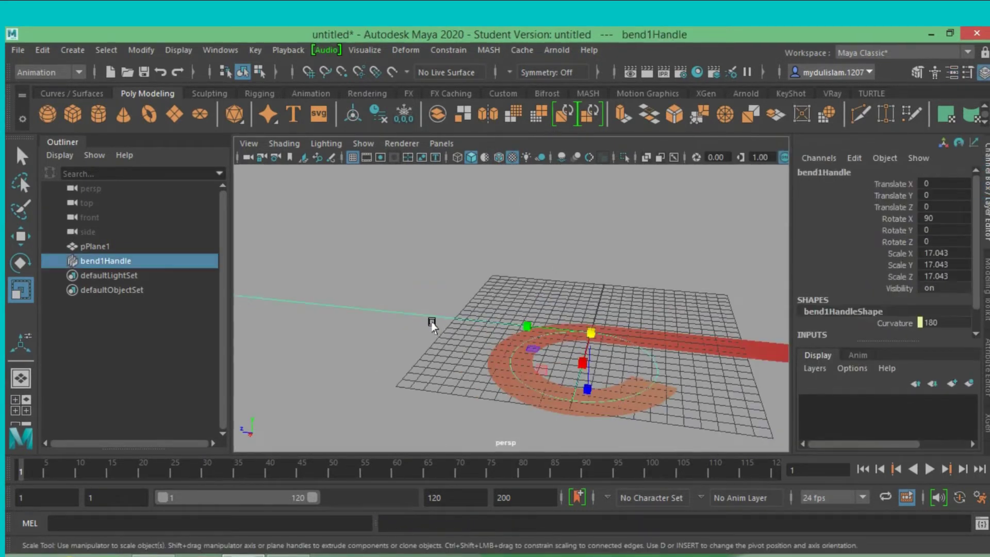
mouse_move(586, 334)
mouse_down()
mouse_move(540, 338)
mouse_move(531, 351)
mouse_up()
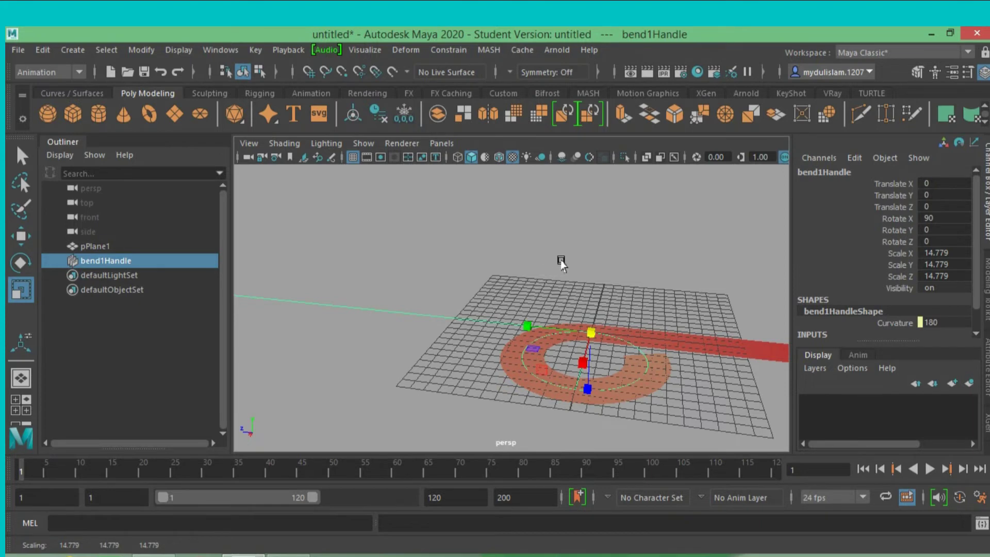
mouse_move(561, 262)
alt+mouse_down()
mouse_move(544, 274)
mouse_move(411, 258)
mouse_move(500, 247)
mouse_move(517, 230)
mouse_move(458, 234)
mouse_move(506, 215)
mouse_move(492, 231)
mouse_move(458, 232)
alt+mouse_up()
Step: Rotate the bend handle to 90 on Z so the strip curls upward
key(e)
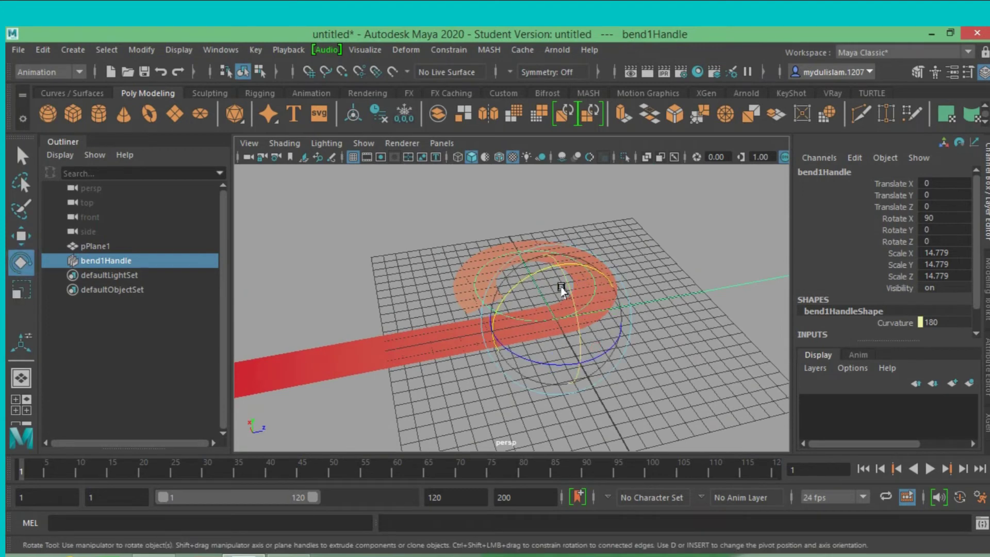
drag(567, 286, 572, 377)
double_click(943, 241)
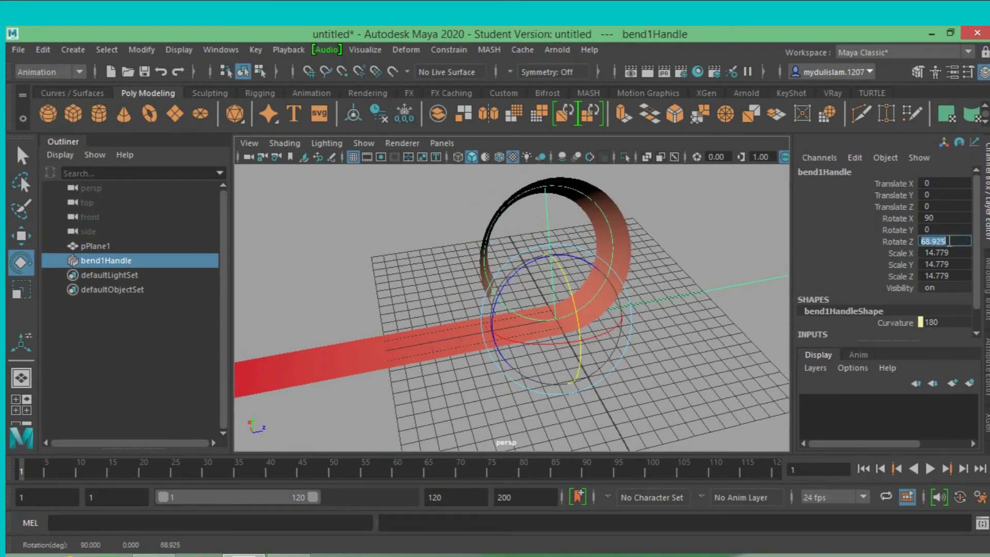
text(90)
key(Return)
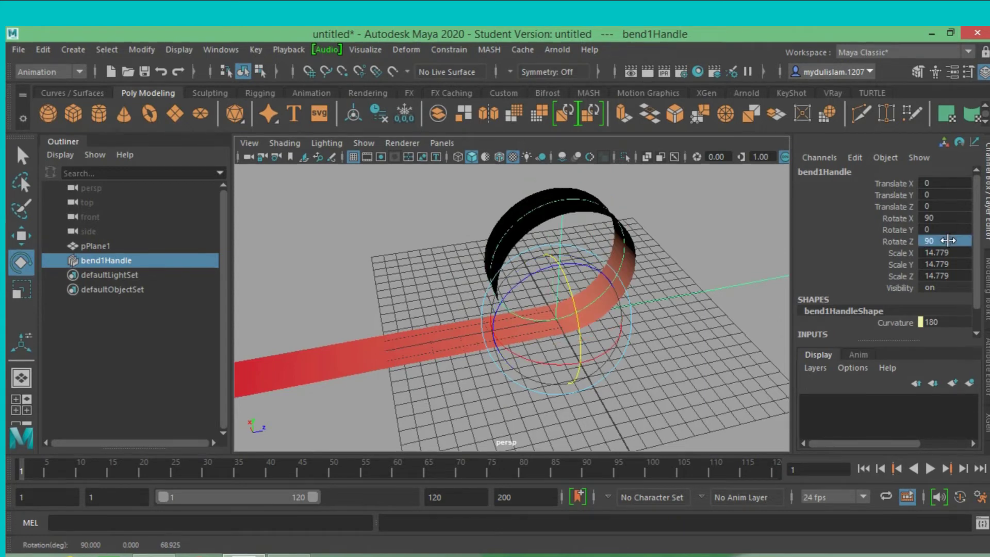
Step: Switch to Use Selected Lighting and move the bend handle to Translate Z -22.946
click(337, 144)
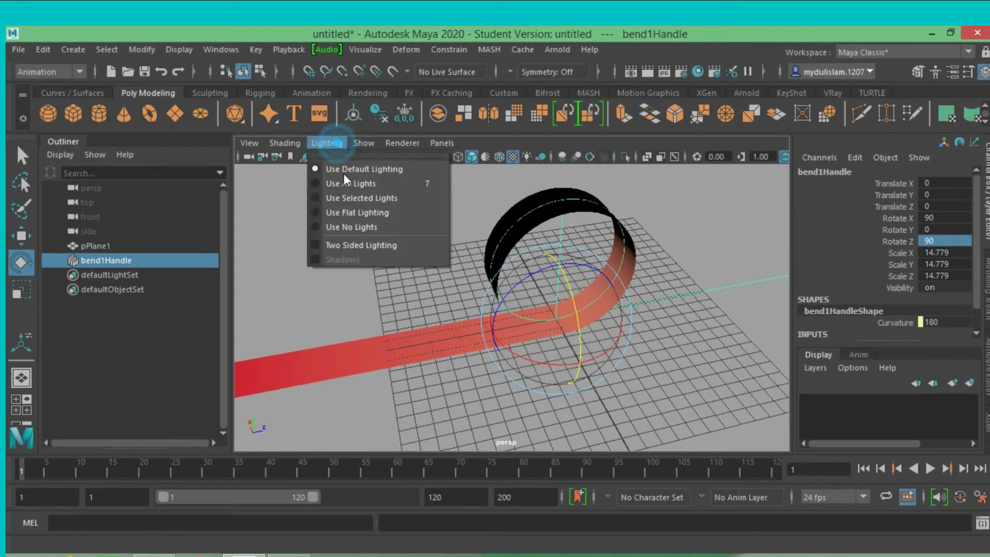
click(373, 247)
scroll(393, 258, down, 2)
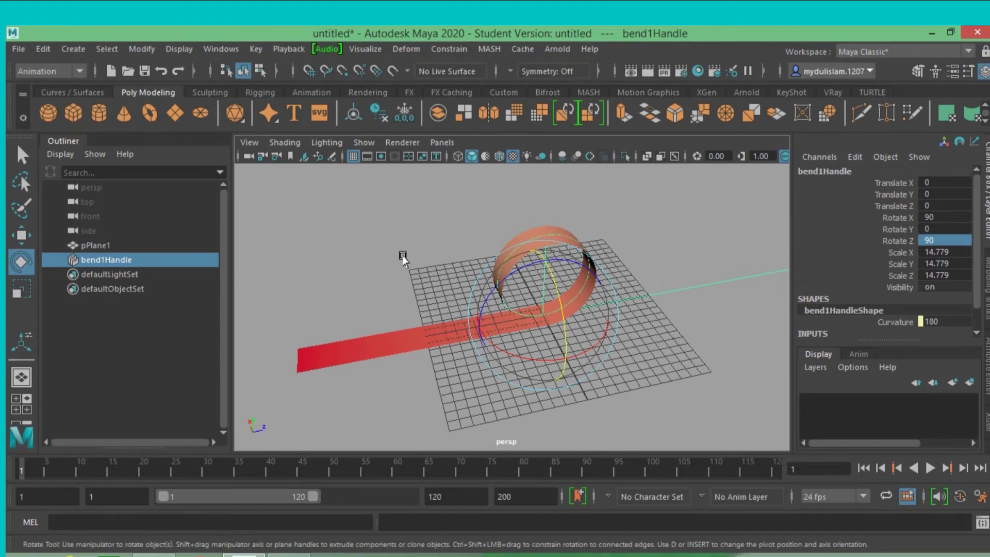
mouse_move(394, 258)
alt+mouse_down()
mouse_move(511, 238)
mouse_move(486, 285)
alt+mouse_up()
click(21, 236)
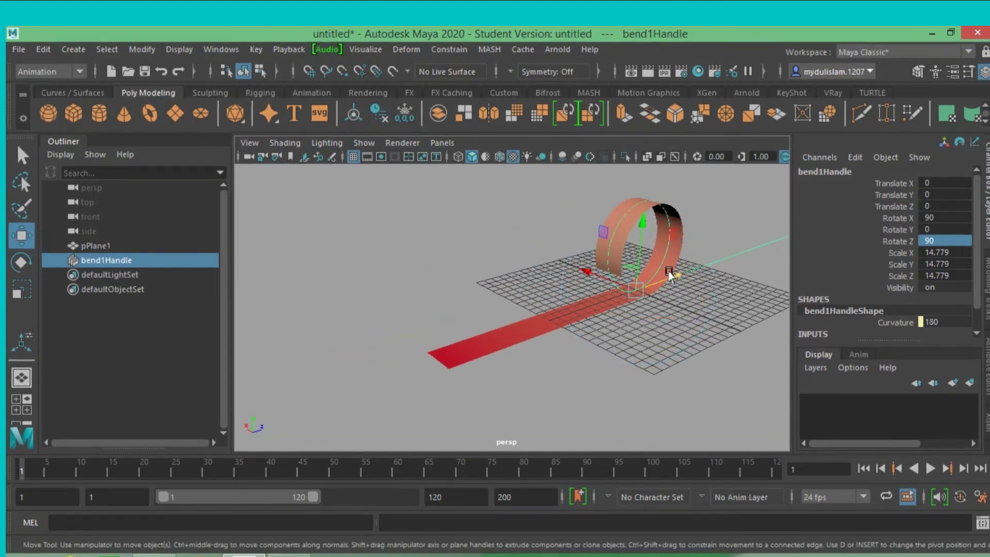
mouse_move(670, 271)
mouse_down()
mouse_move(553, 381)
mouse_move(716, 304)
mouse_move(532, 433)
mouse_move(722, 335)
mouse_move(572, 448)
mouse_up()
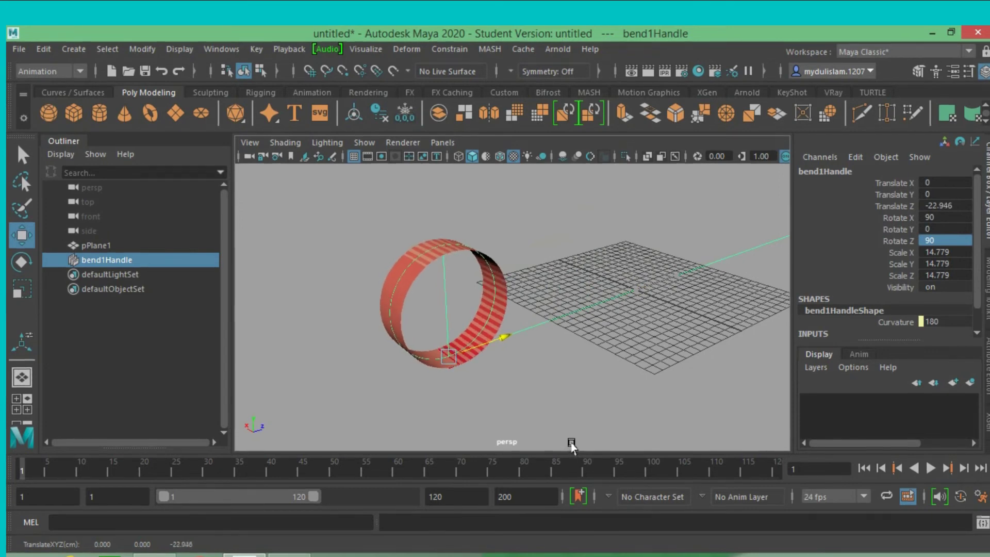
Step: Scale bend1Handle down to about 9.325 so the ribbon ring becomes smaller
click(22, 288)
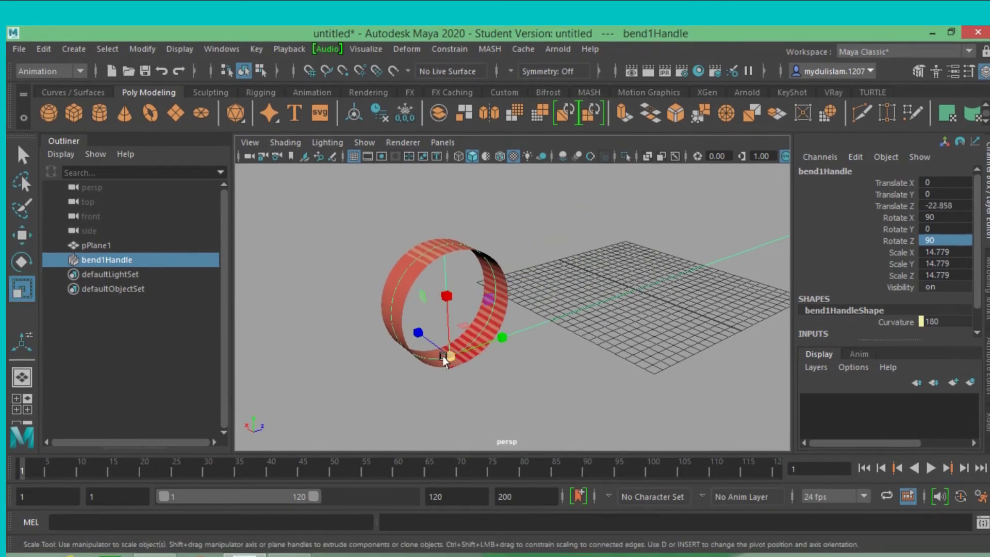
drag(448, 356, 282, 422)
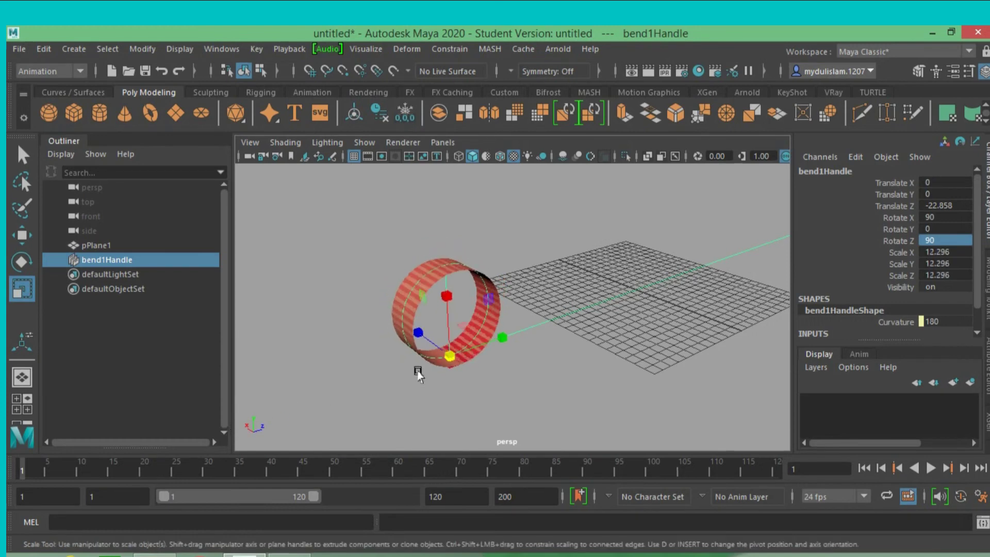
drag(444, 360, 308, 416)
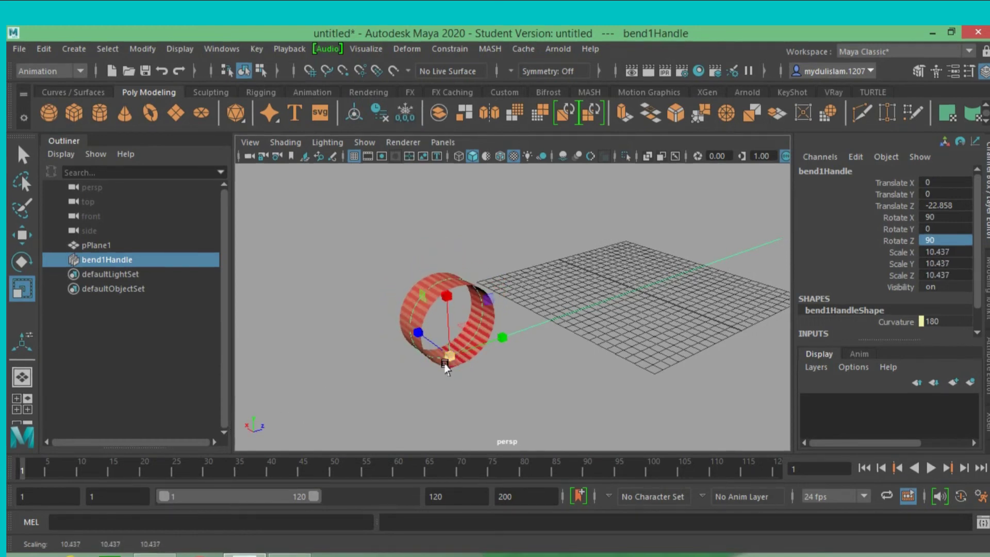
drag(445, 367, 316, 419)
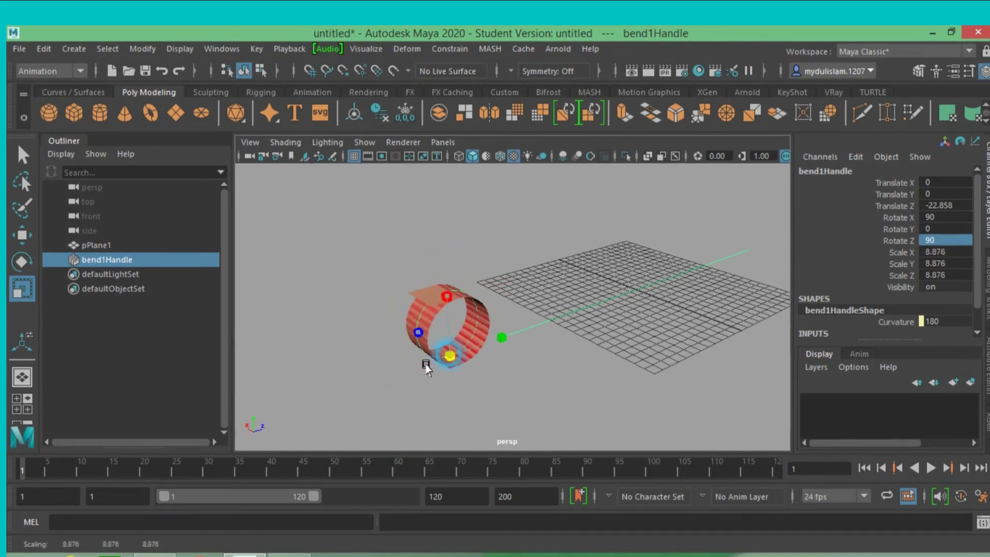
mouse_move(426, 367)
mouse_down()
mouse_move(424, 392)
mouse_move(462, 384)
mouse_move(474, 370)
mouse_up()
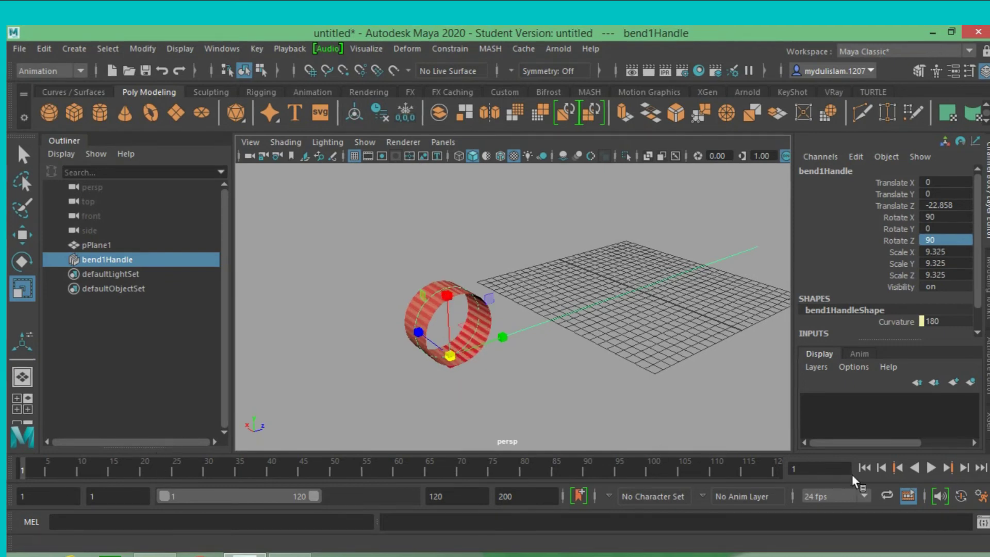
key(q)
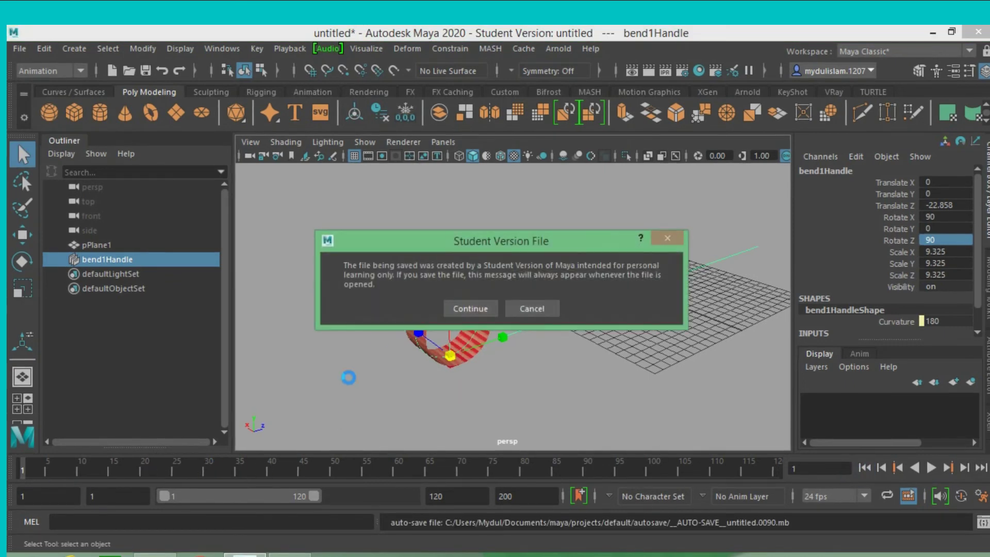
Step: Key bend1Handle at frame 1, then at frame 120 move it to Translate Z 22.906, flattening the strip
click(470, 309)
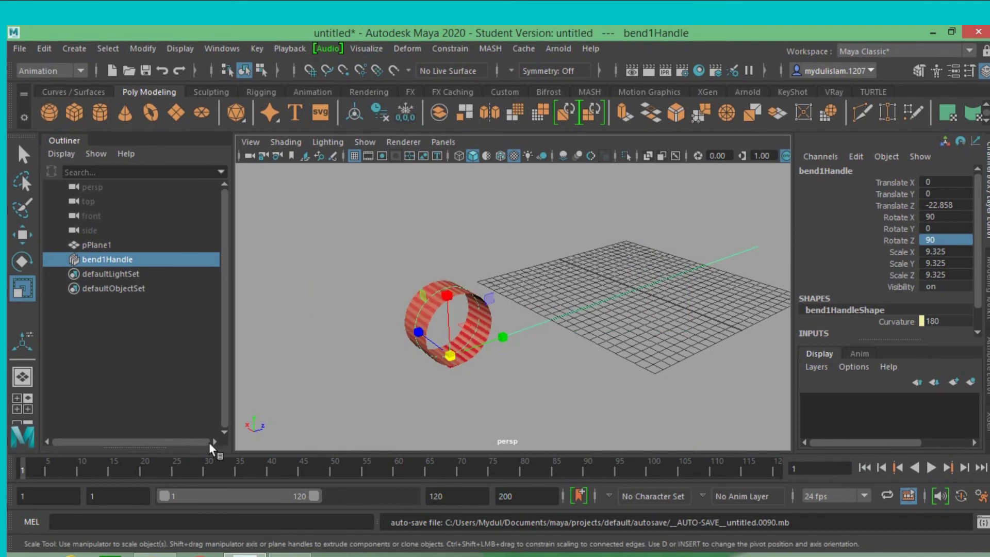
key(s)
key(alt+v)
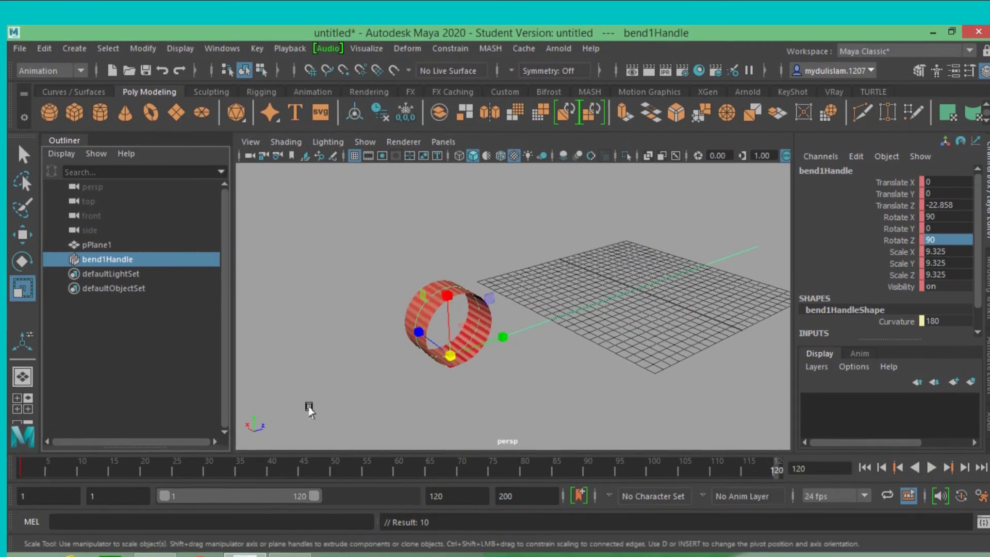
click(16, 229)
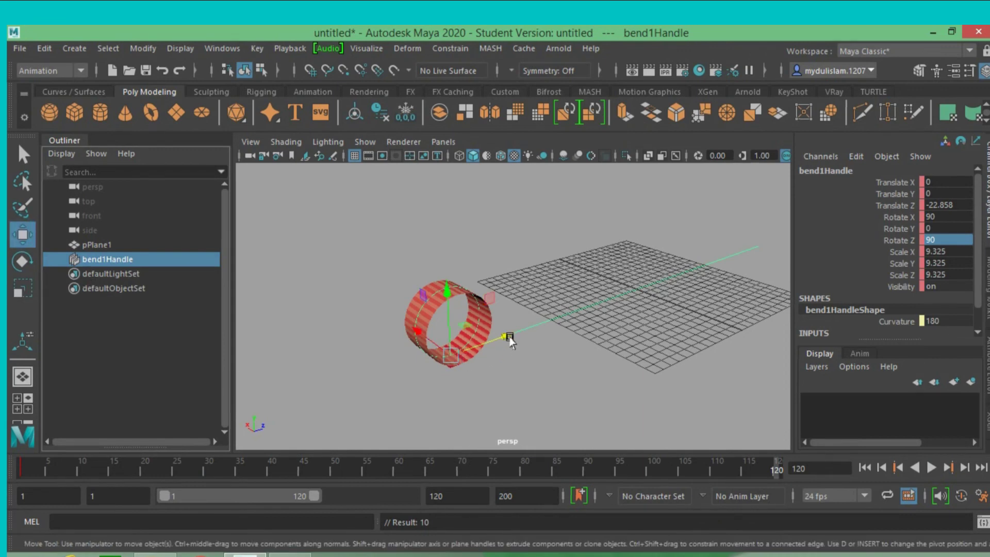
drag(507, 335, 804, 323)
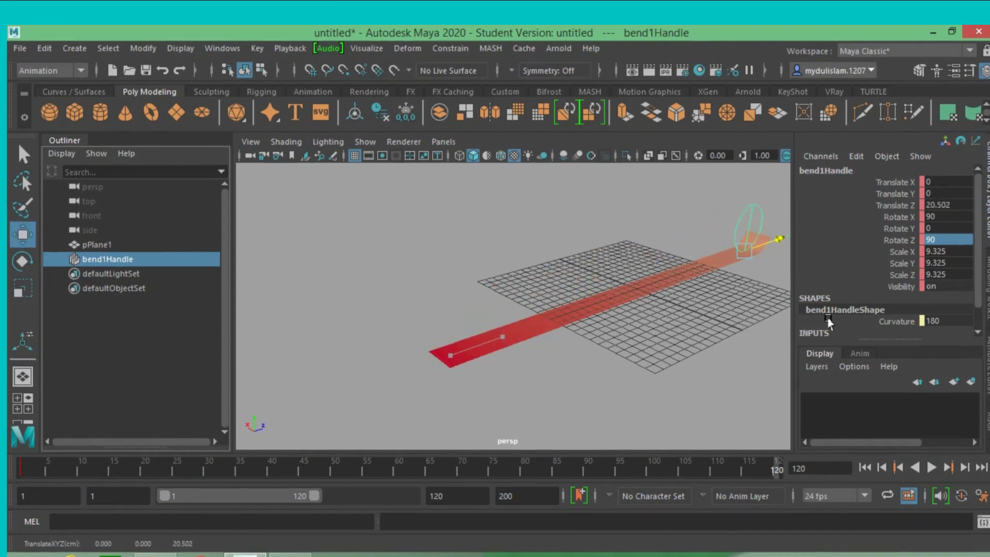
drag(841, 320, 841, 320)
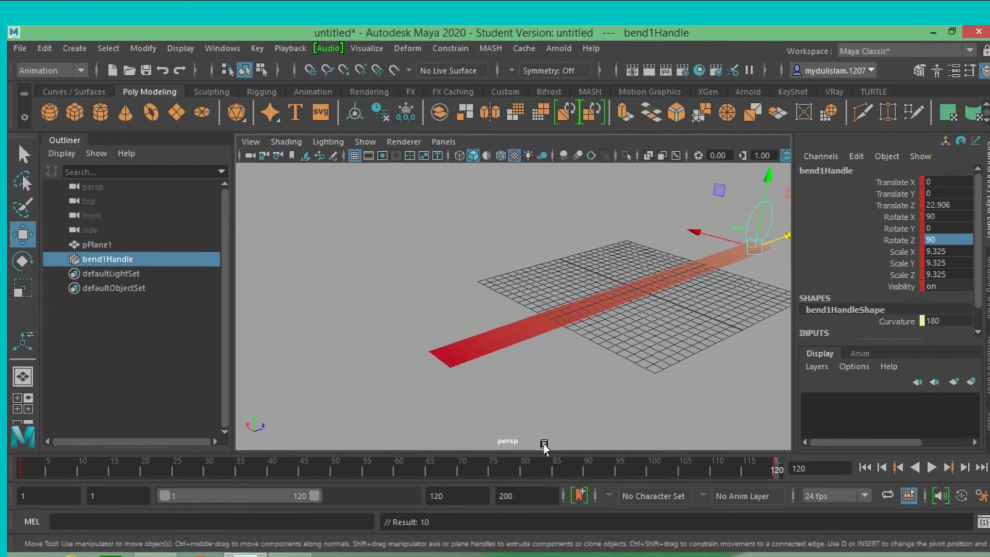
Step: Play the animation from frame 1 to preview the ribbon ring rolling along the plane
click(868, 466)
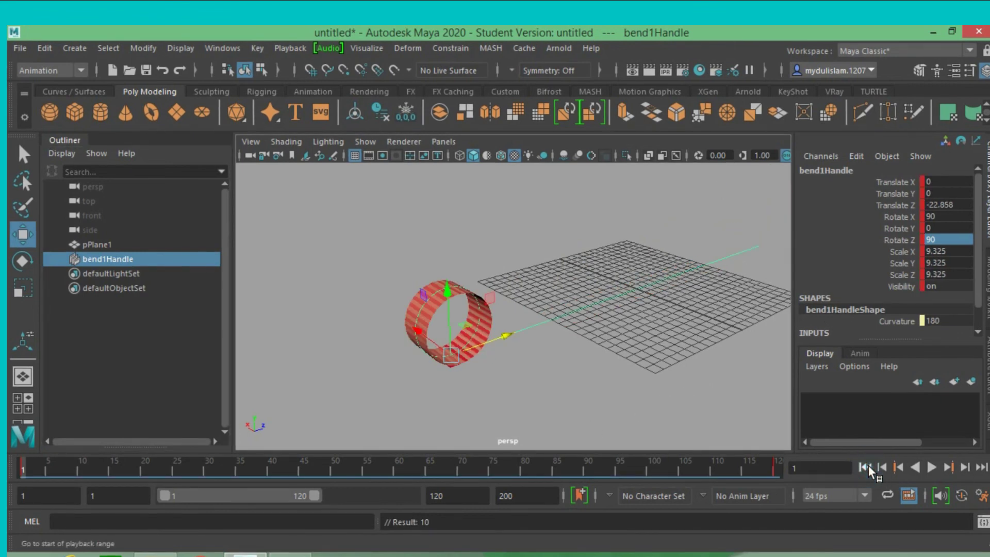
click(931, 467)
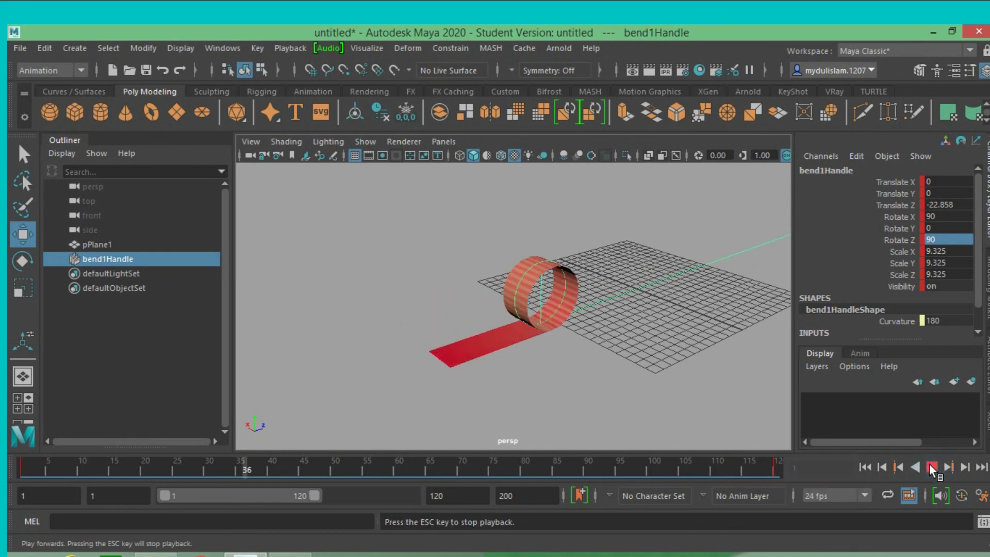